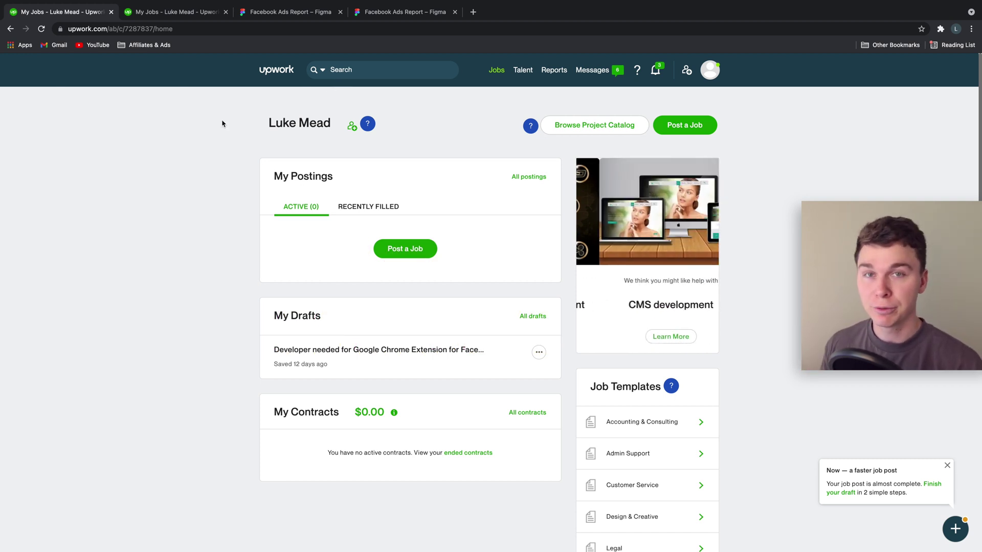
# Bring up the Facebook Ads Report design file, dismiss its invite prompt, and cycle through its copies.
pyautogui.click(268, 12)
pyautogui.click(590, 135)
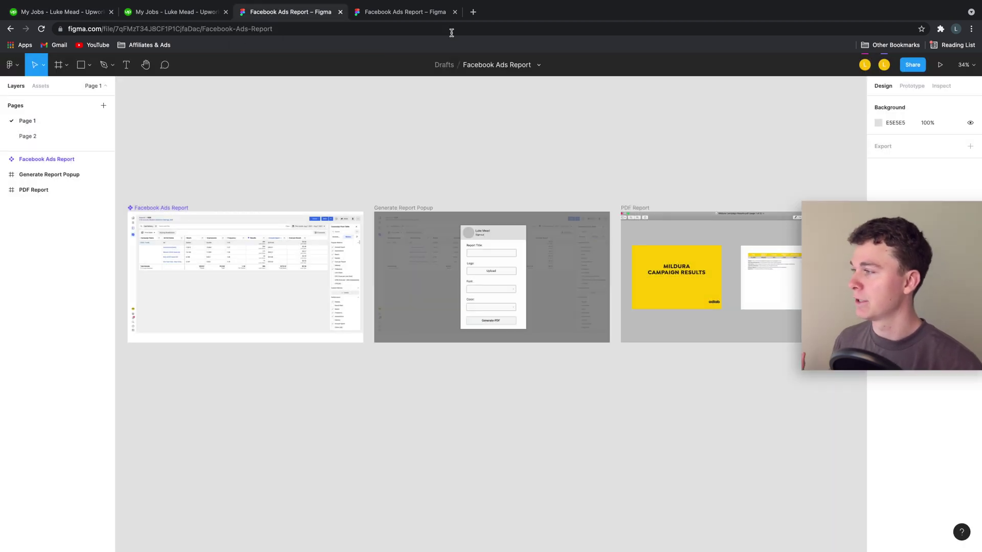
pyautogui.click(438, 14)
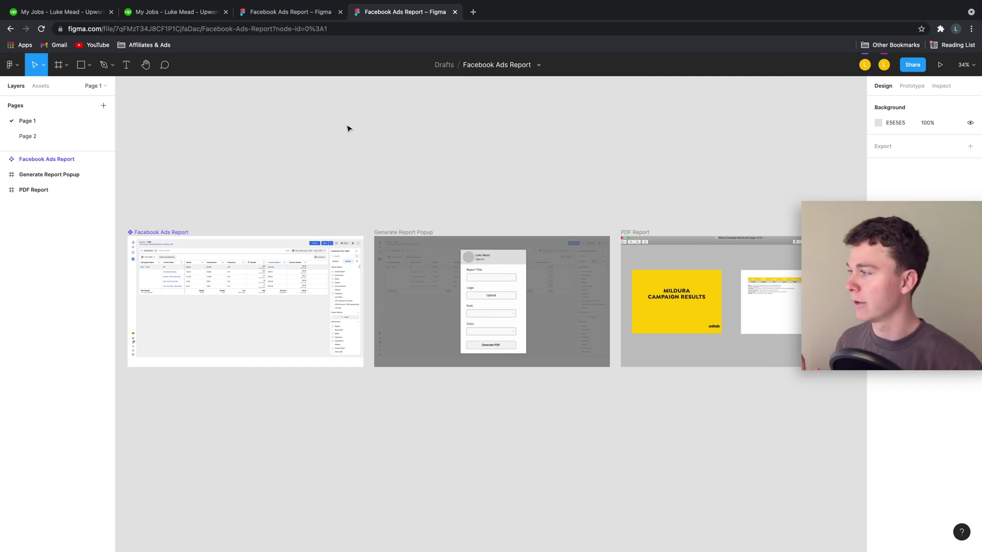
pyautogui.click(311, 16)
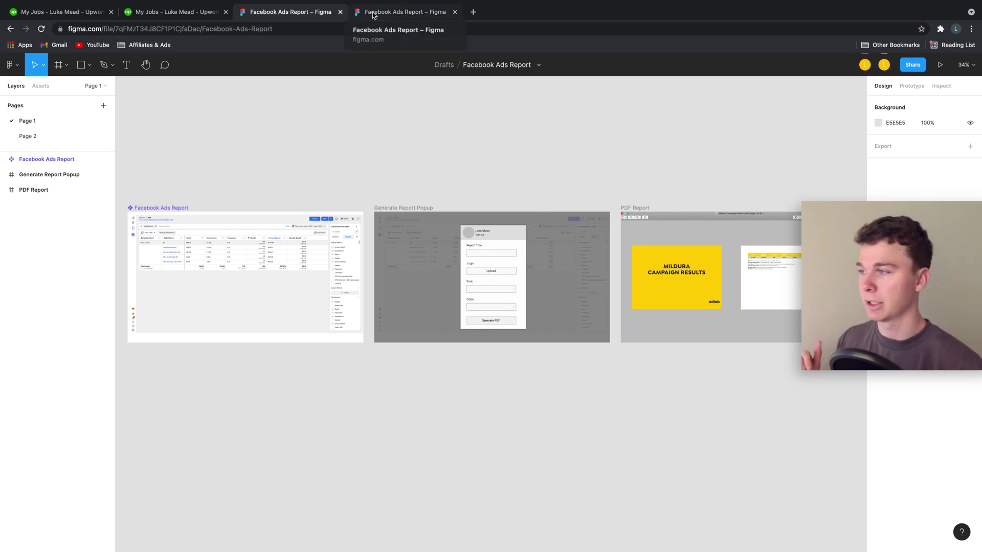
pyautogui.click(393, 13)
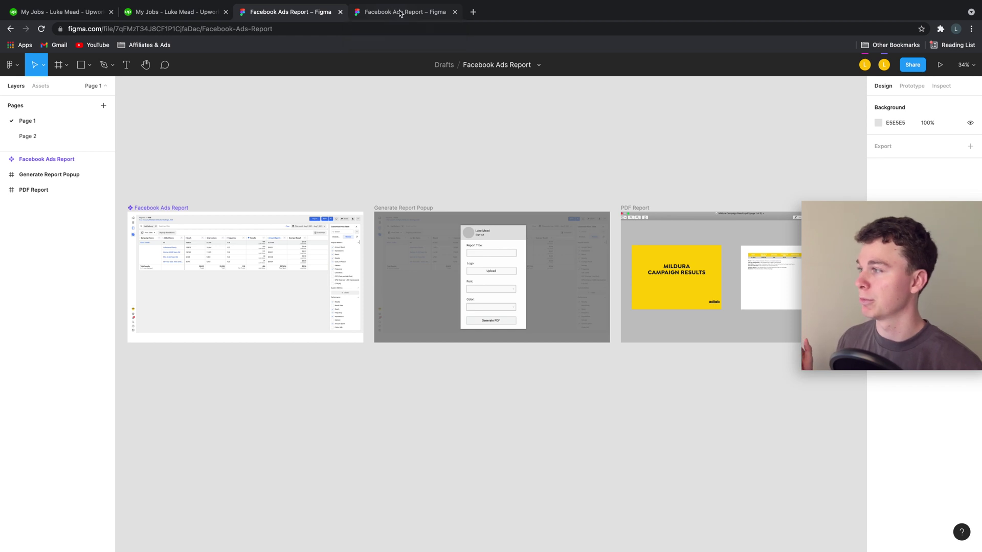
# Present the prototype through Report to the Mildura Campaign Results PDF, then return to Upwork.
pyautogui.click(939, 66)
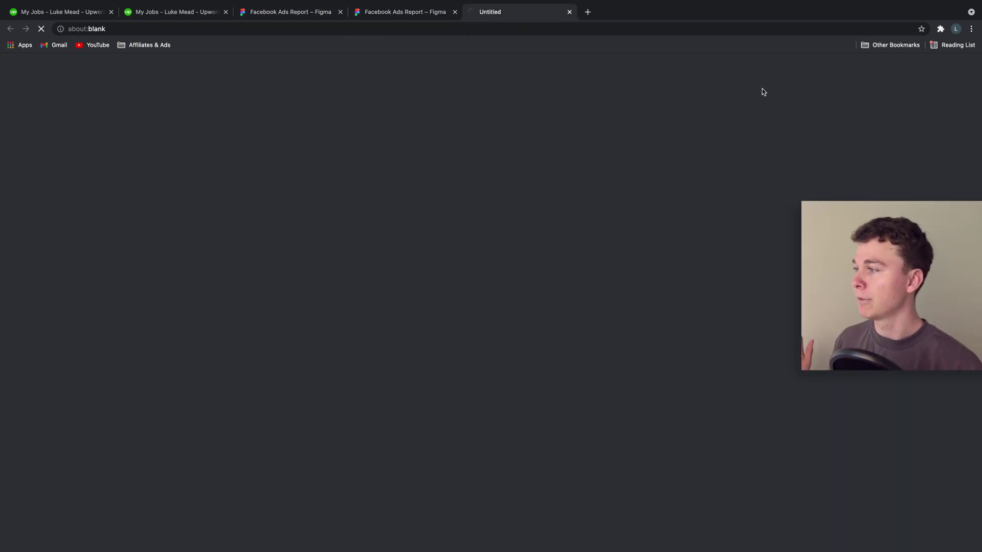
pyautogui.click(404, 12)
pyautogui.click(517, 14)
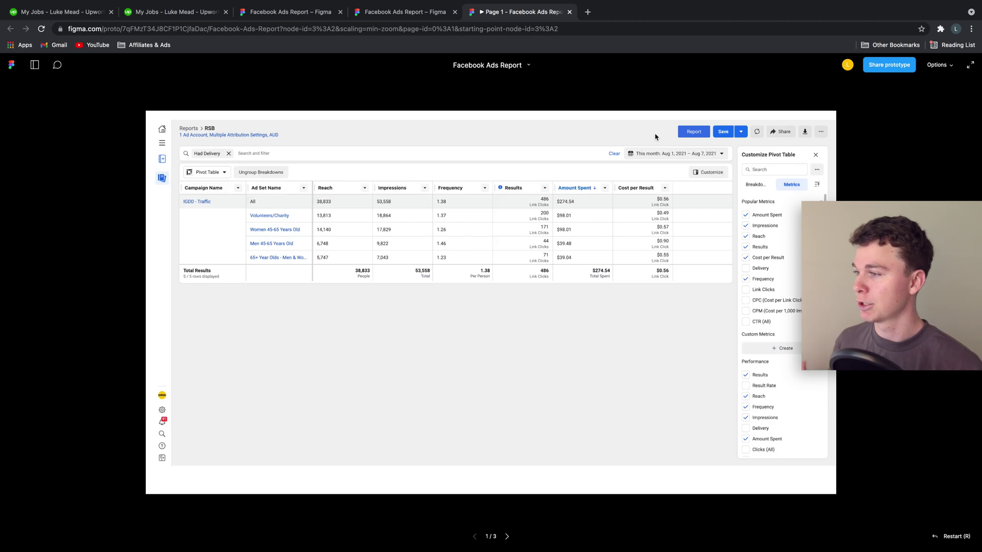
pyautogui.click(700, 133)
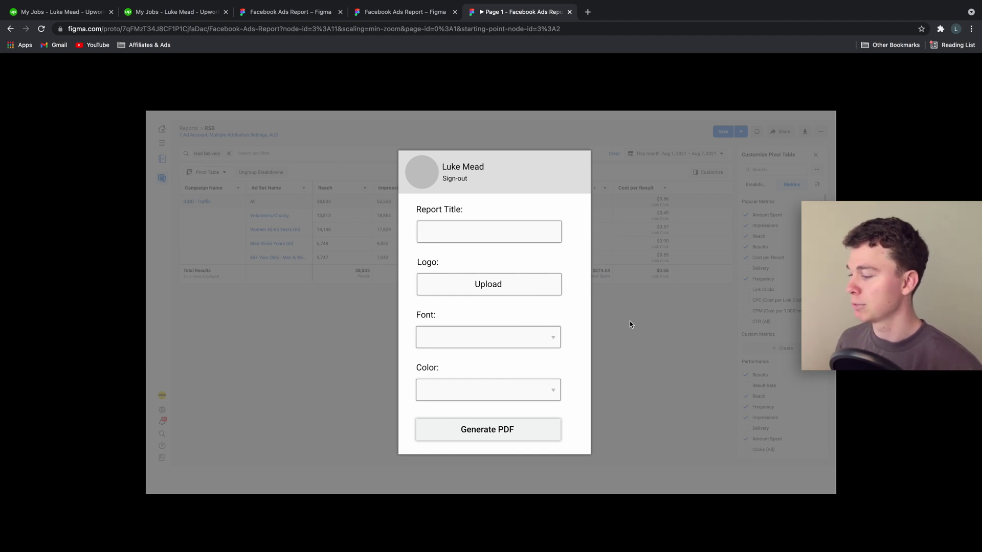
pyautogui.click(507, 428)
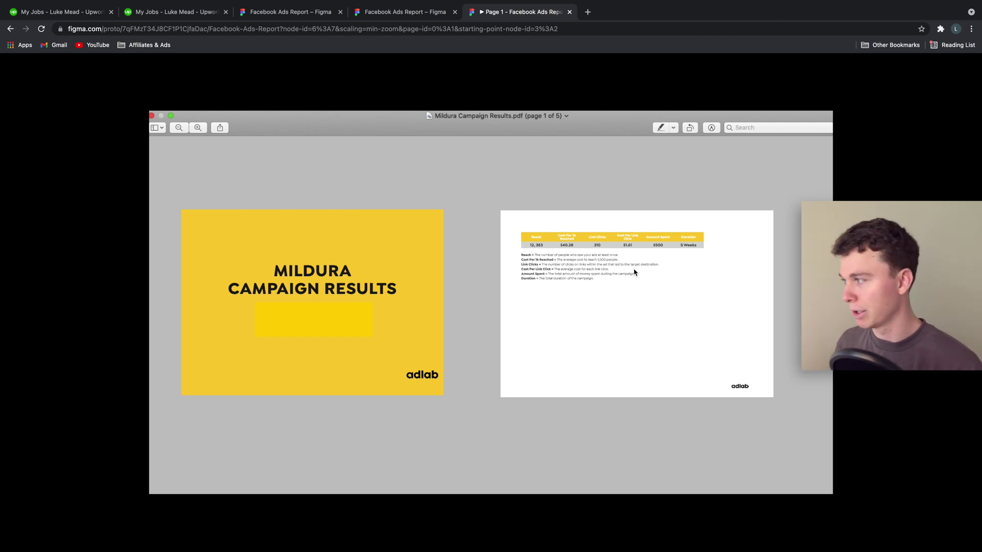
pyautogui.click(314, 17)
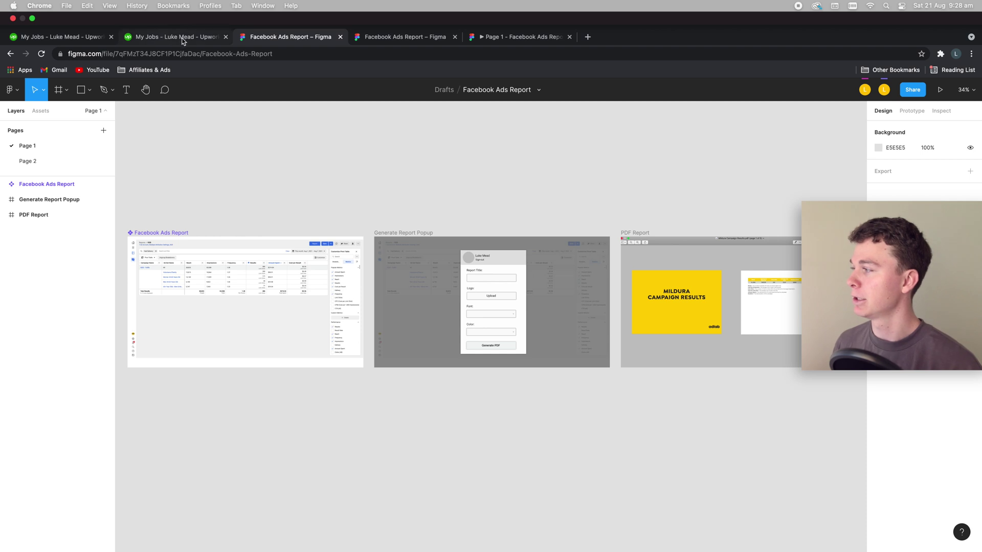
pyautogui.click(181, 36)
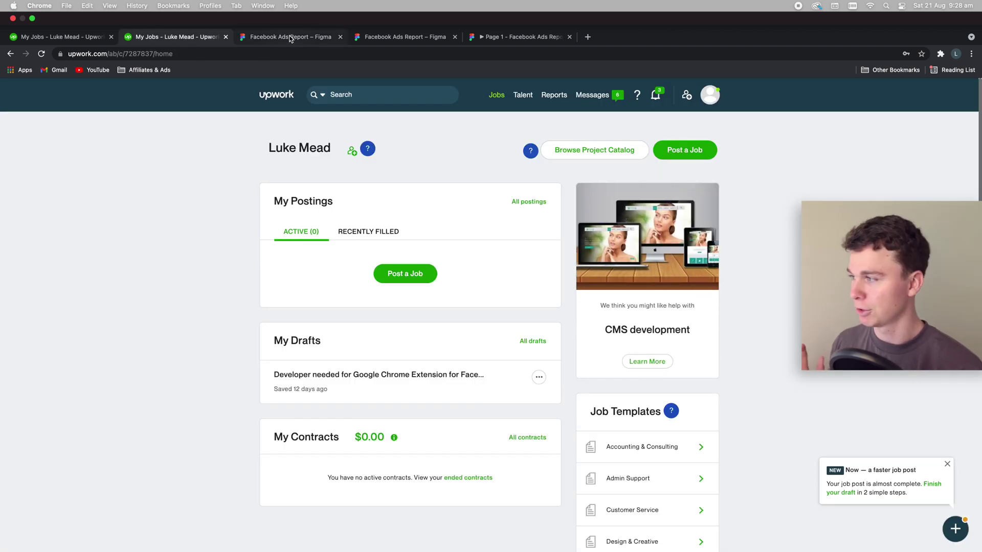
# Reload the first Upwork My Jobs tab, which lists one saved Chrome extension draft.
pyautogui.click(371, 36)
pyautogui.click(214, 37)
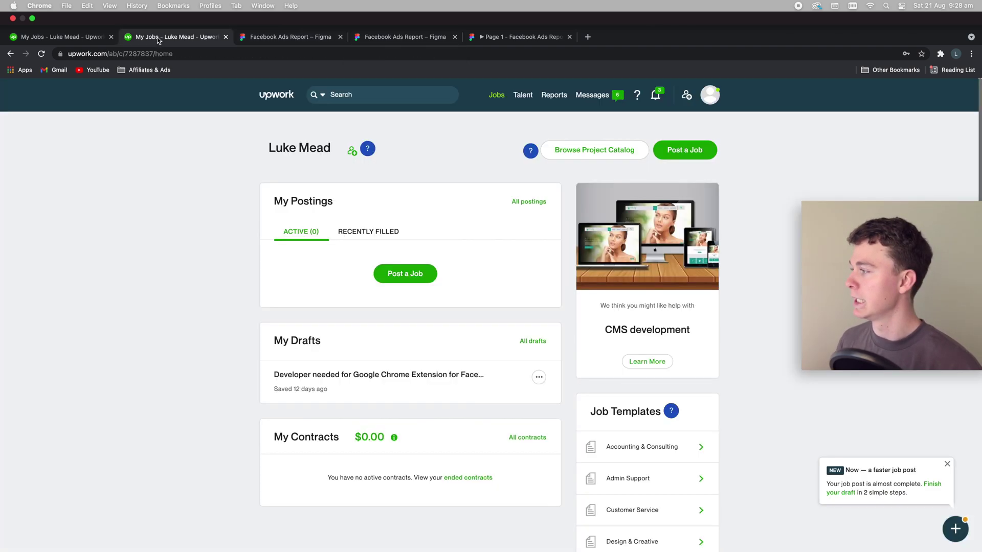
pyautogui.click(39, 12)
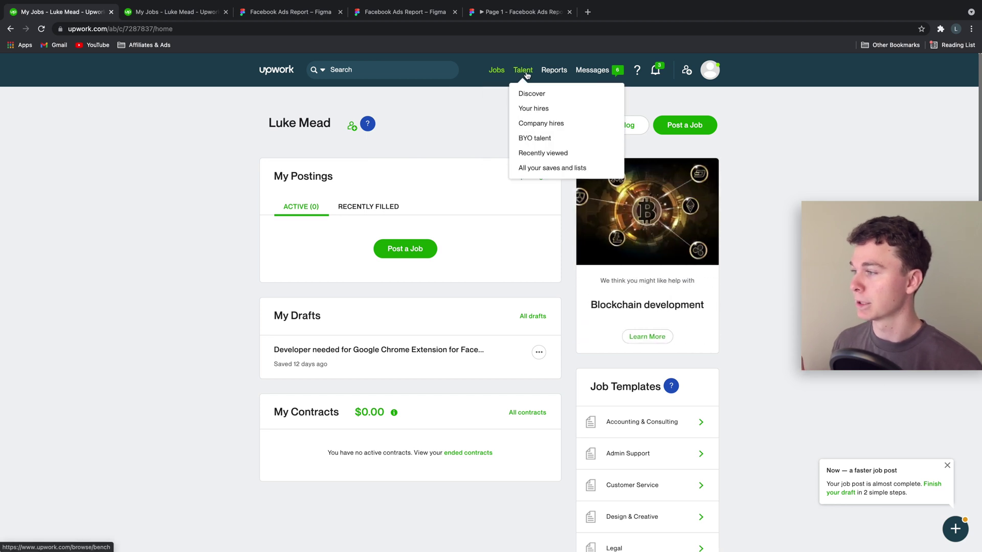
pyautogui.click(281, 72)
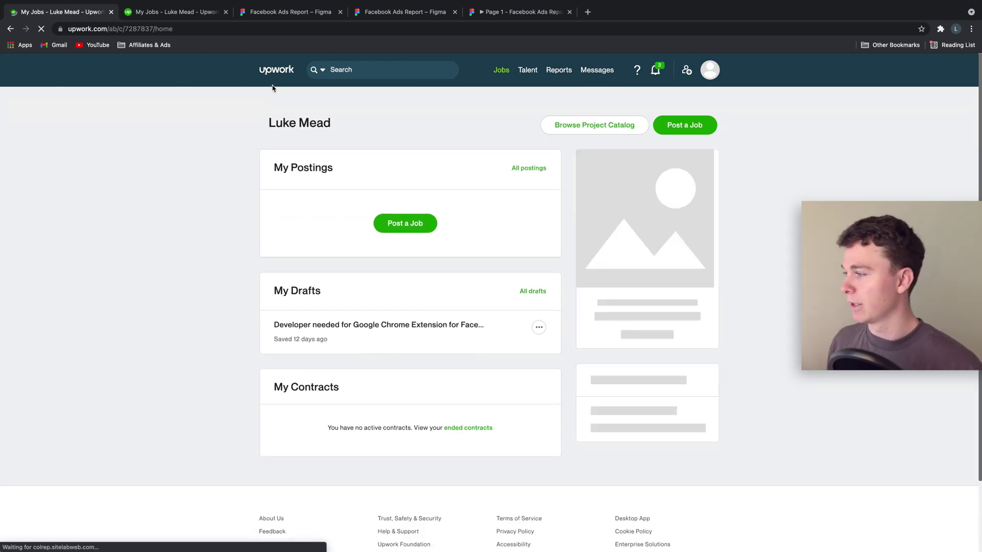
pyautogui.scroll(-5, 368, 113)
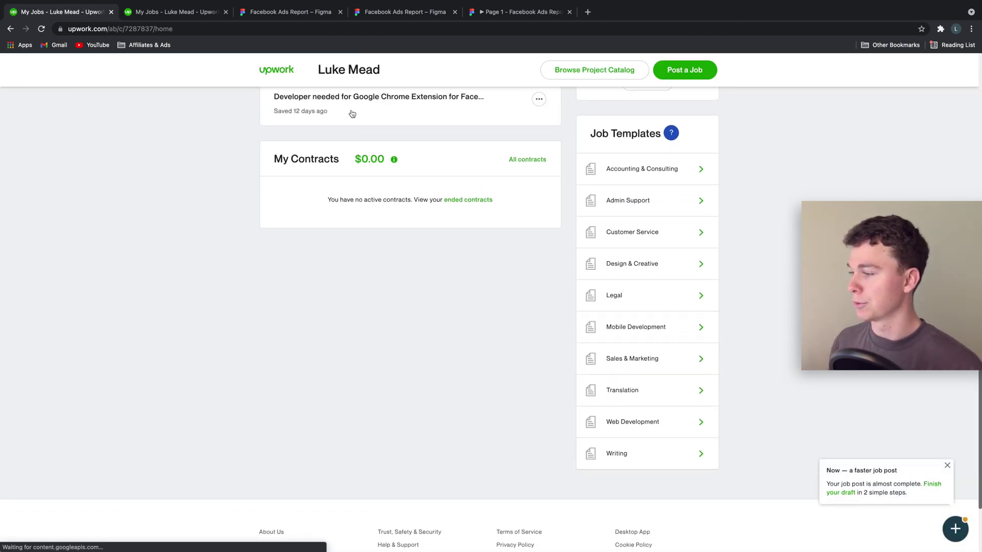
pyautogui.scroll(5, 362, 113)
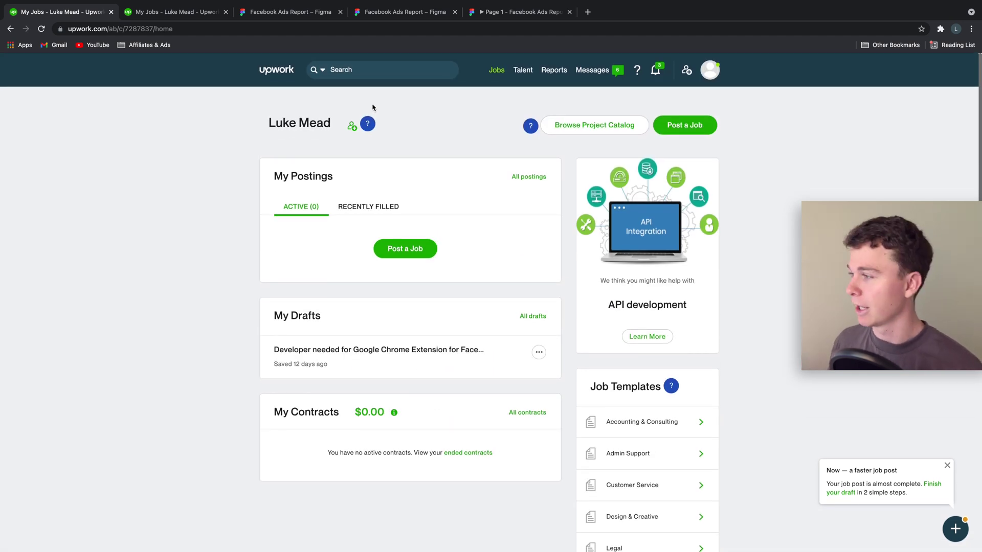
# Start a new short-term or part-time job post and reach its empty title field.
pyautogui.click(423, 253)
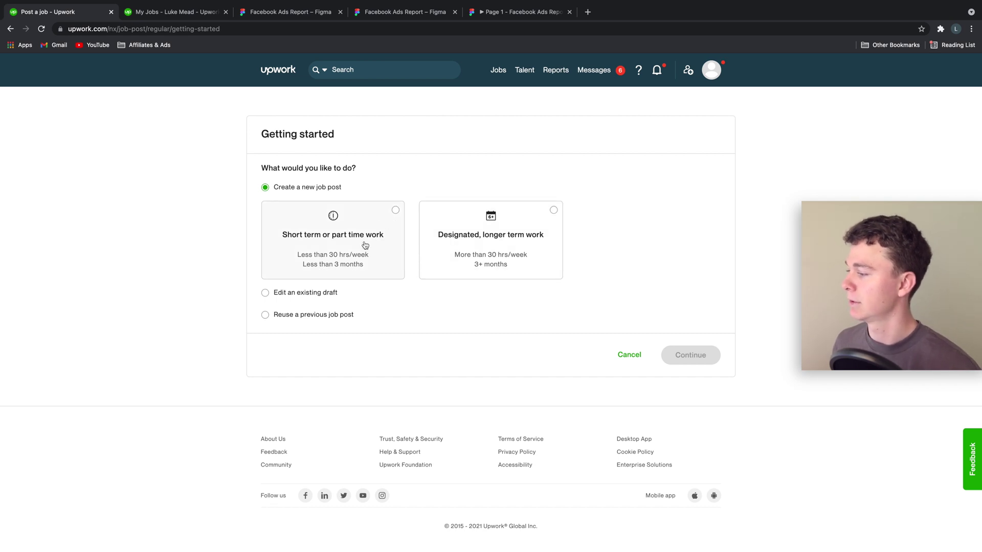
pyautogui.click(391, 218)
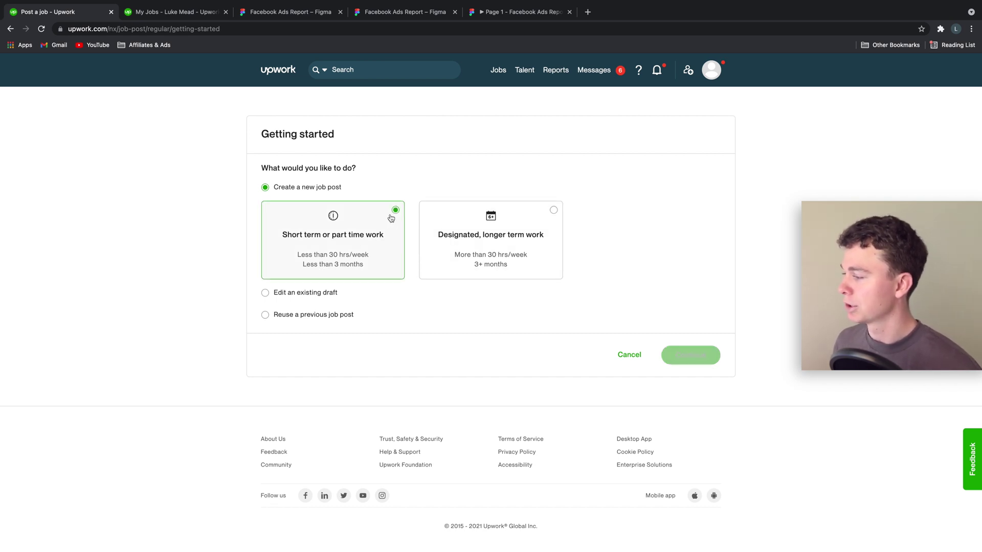
pyautogui.scroll(-1, 391, 220)
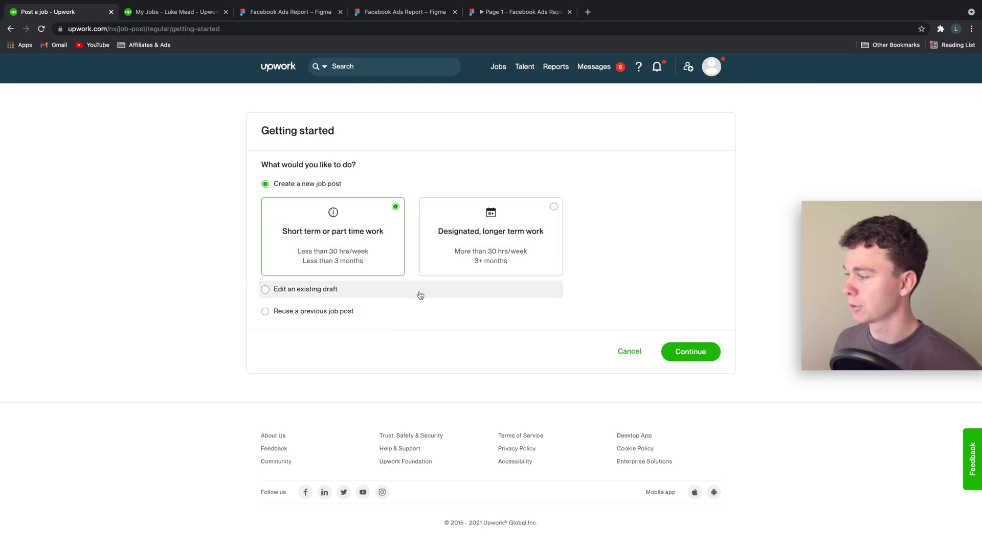
pyautogui.click(712, 360)
pyautogui.click(586, 221)
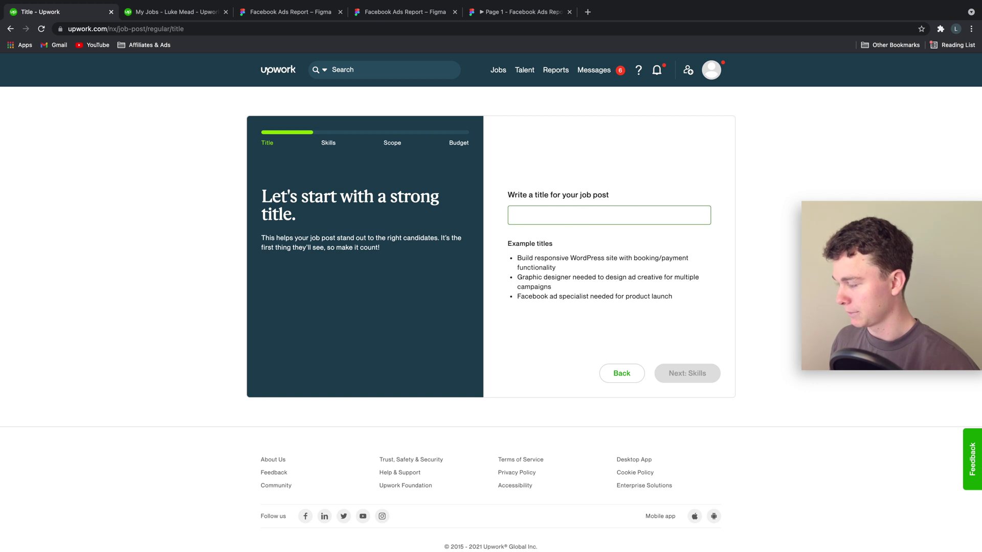
# Title the job 'Software Developer for Browser Based Plugin for Facebook Ads' under Full Stack Development.
pyautogui.write('Software')
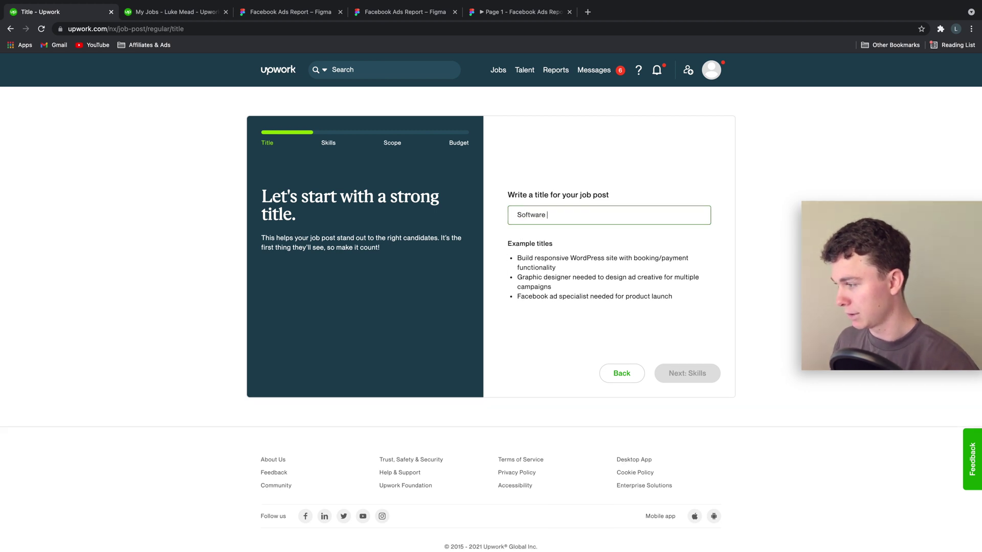
pyautogui.write(' Developer')
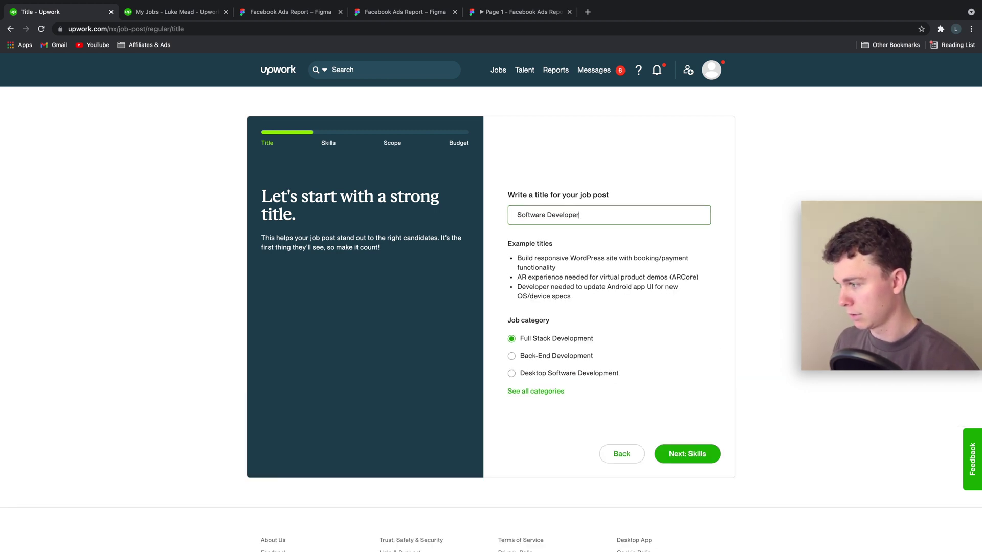
pyautogui.write(' for Brow')
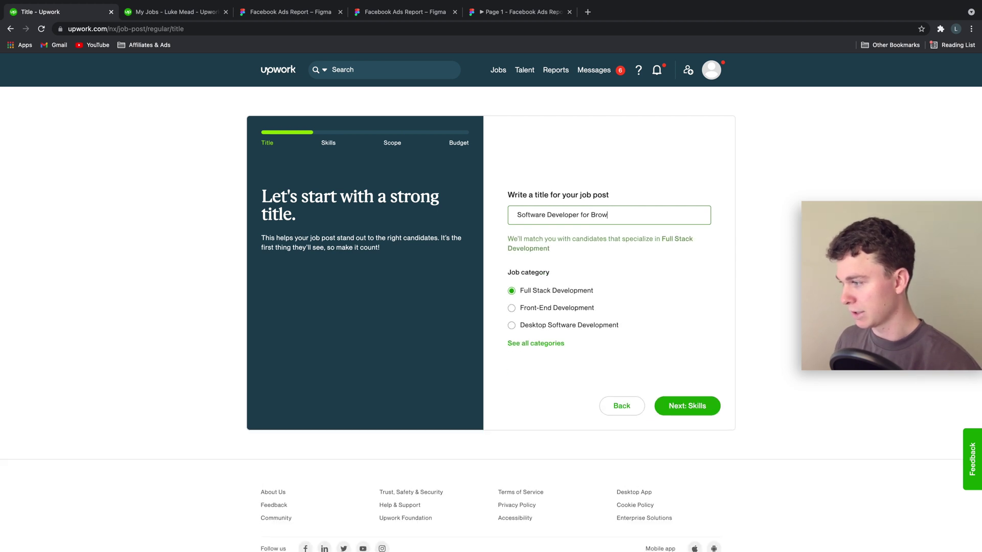
pyautogui.press('BackSpace')
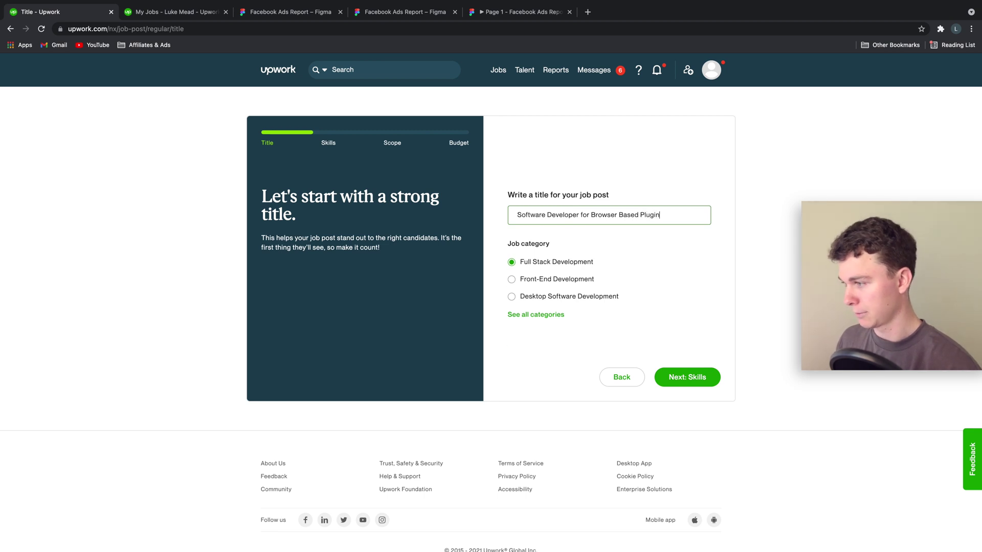
pyautogui.write('for')
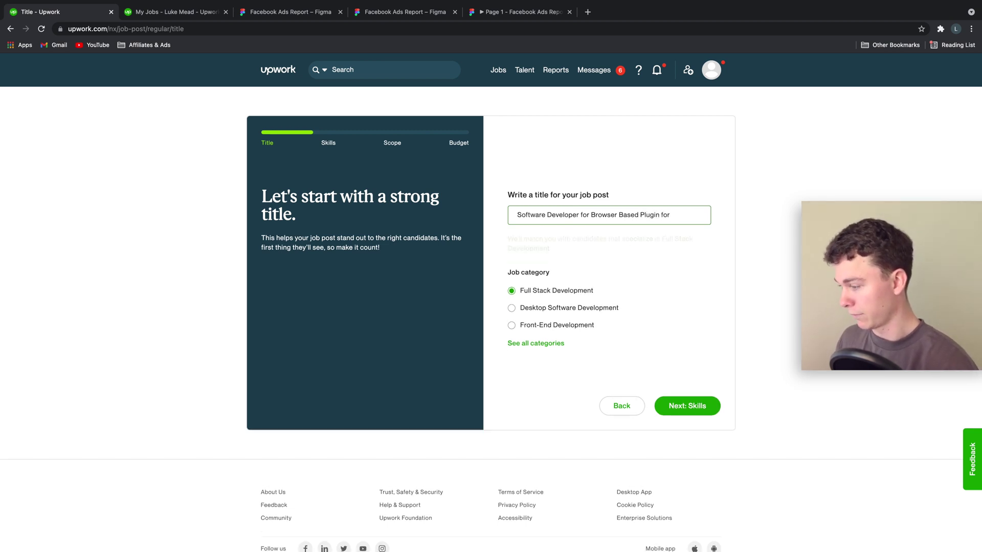
pyautogui.write(' Facebook Ad')
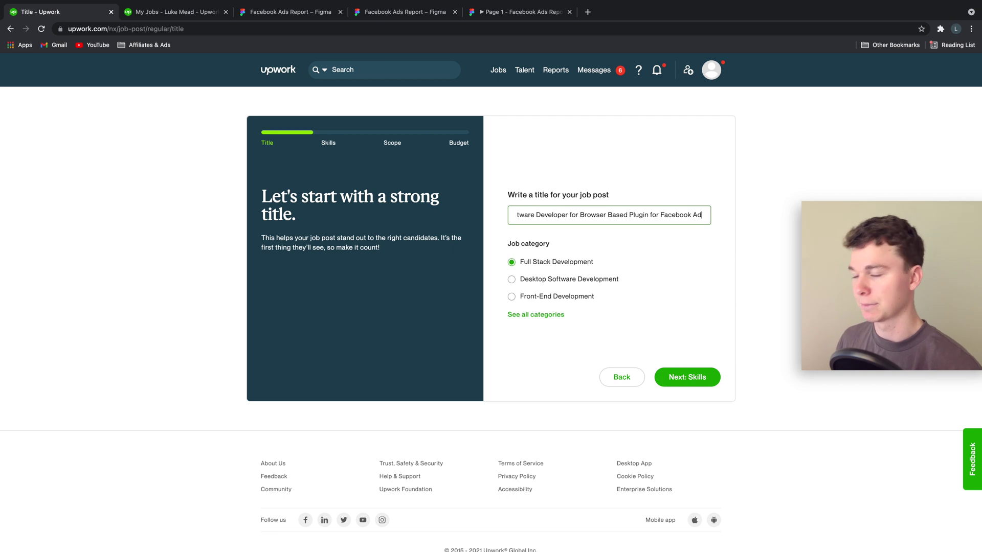
pyautogui.write('s')
pyautogui.press('super+Left')
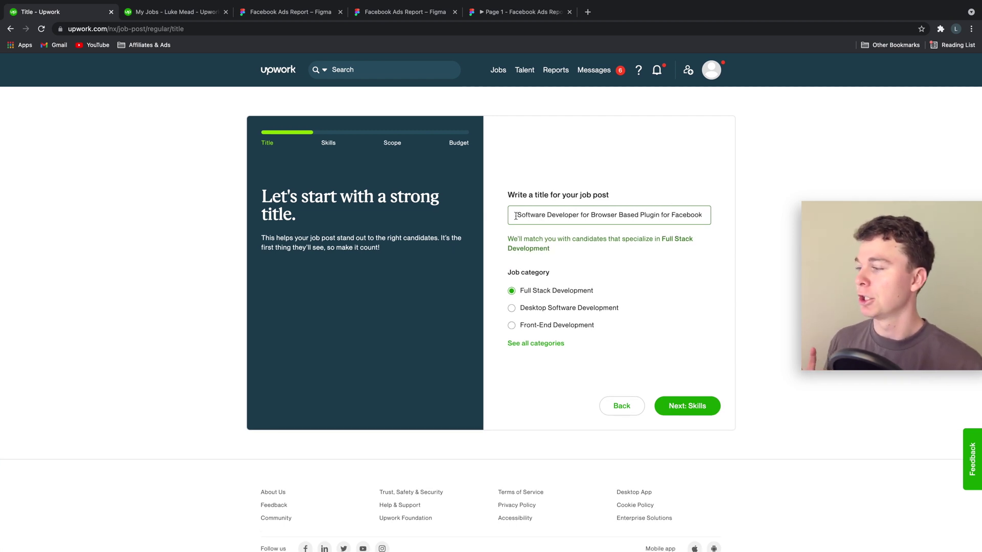
pyautogui.moveTo(515, 215); pyautogui.dragTo(574, 217)
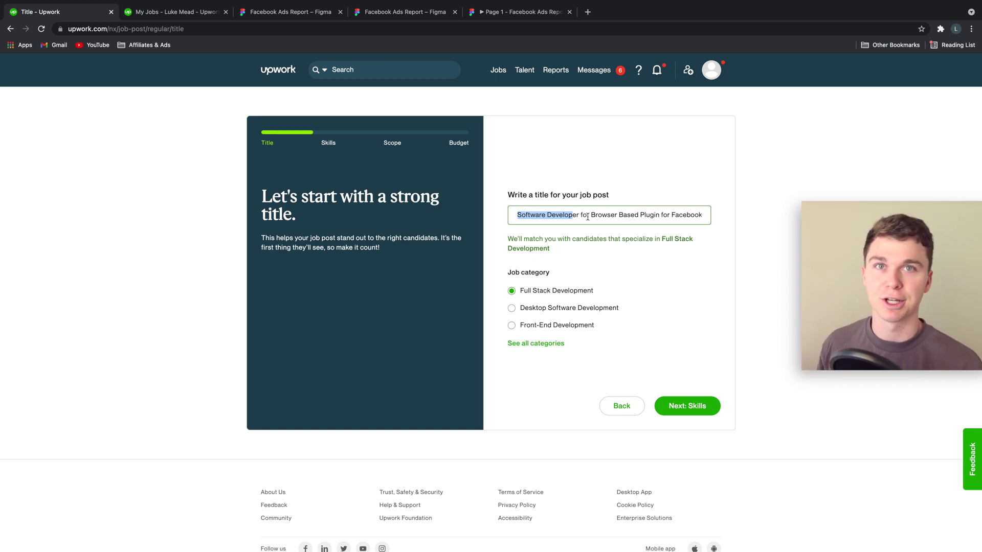
pyautogui.moveTo(583, 216); pyautogui.dragTo(514, 216)
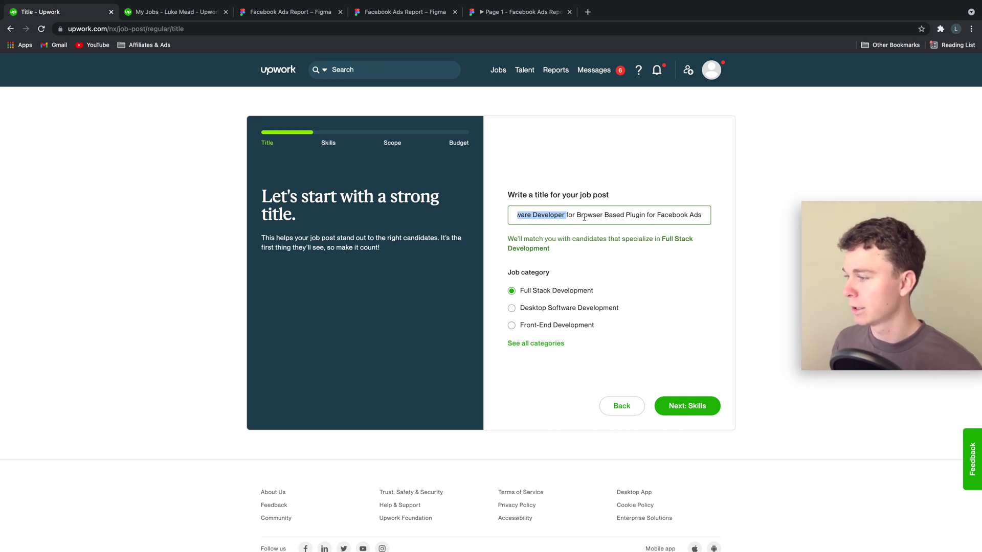
pyautogui.moveTo(576, 216); pyautogui.dragTo(713, 218)
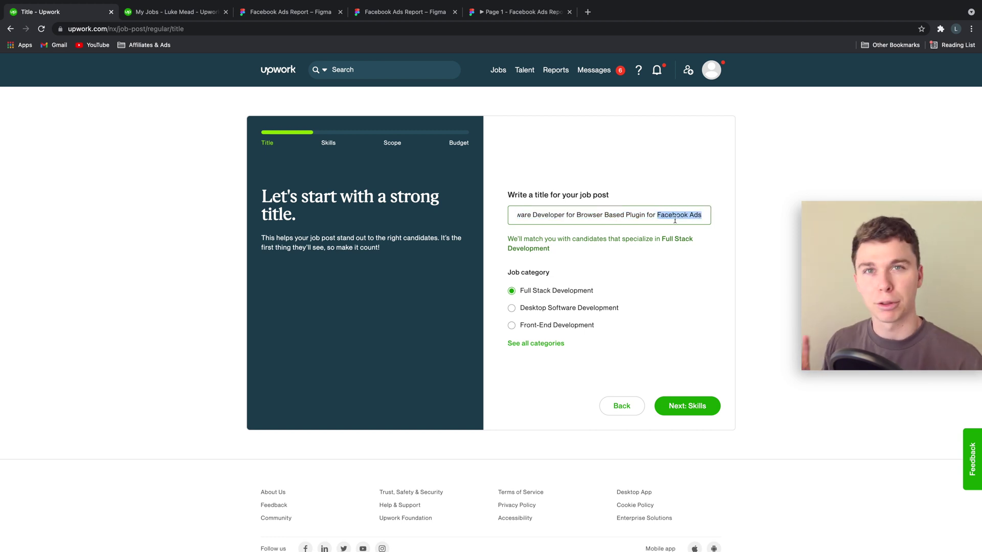
pyautogui.scroll(-2, 606, 231)
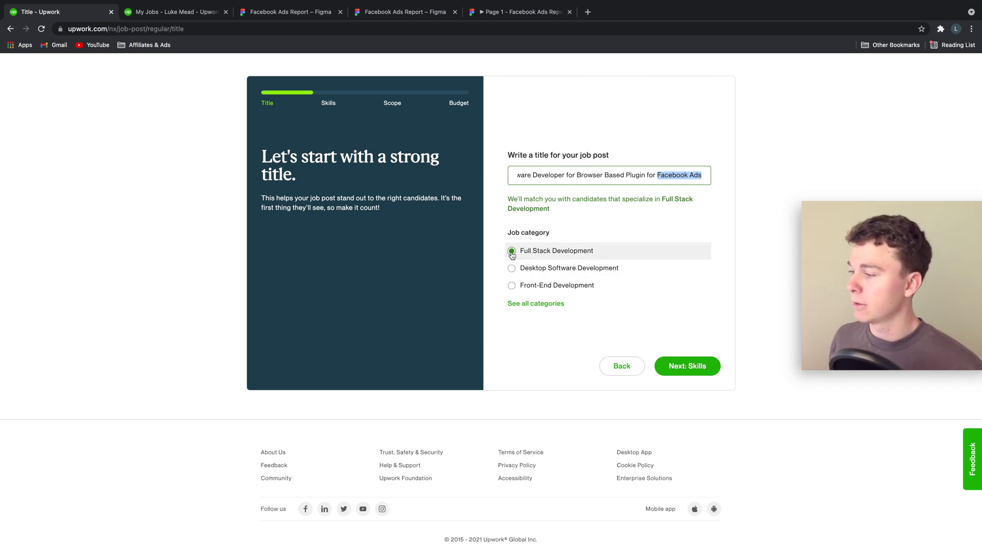
pyautogui.click(572, 255)
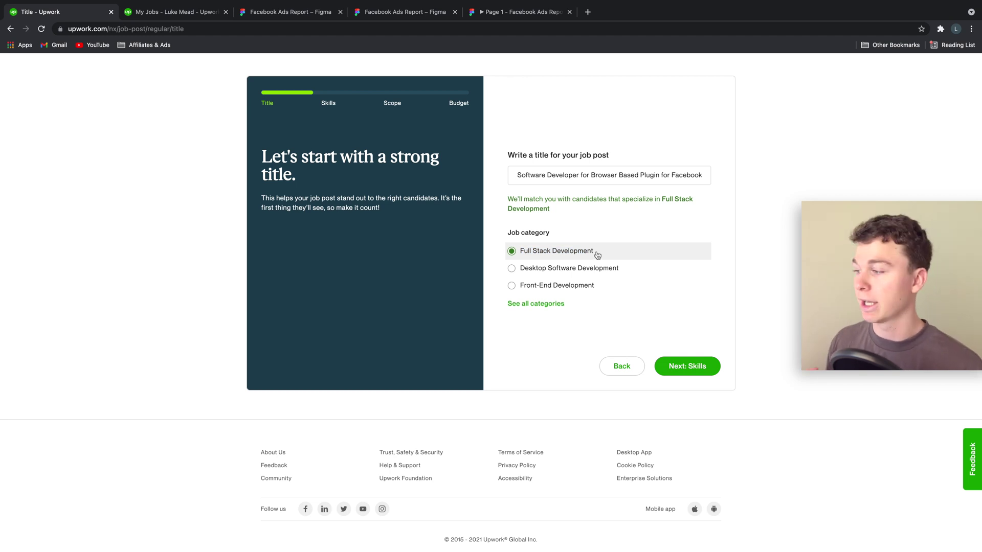
# Try the Desktop Software and Front-End categories, settle on Full Stack Development, and continue to Skills.
pyautogui.click(523, 269)
pyautogui.click(516, 284)
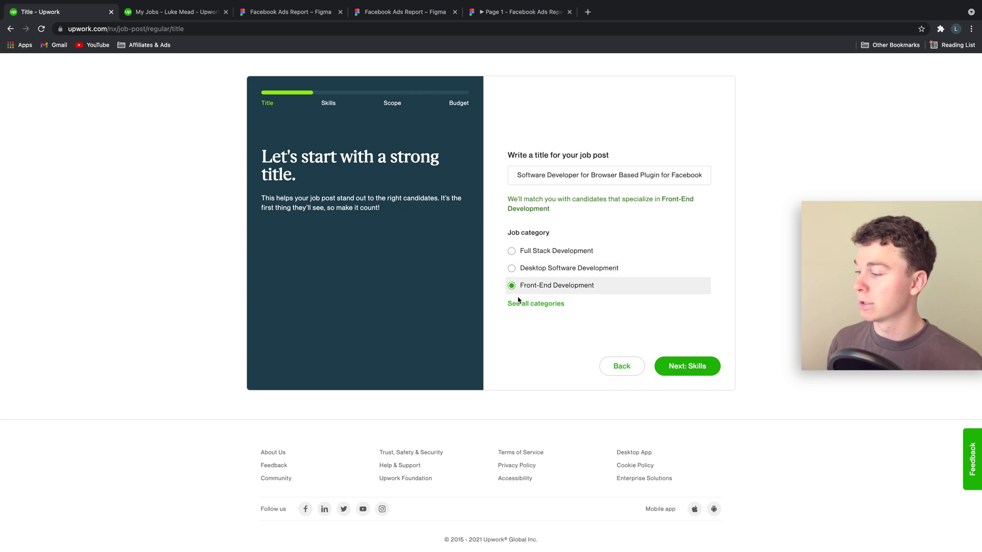
pyautogui.click(516, 305)
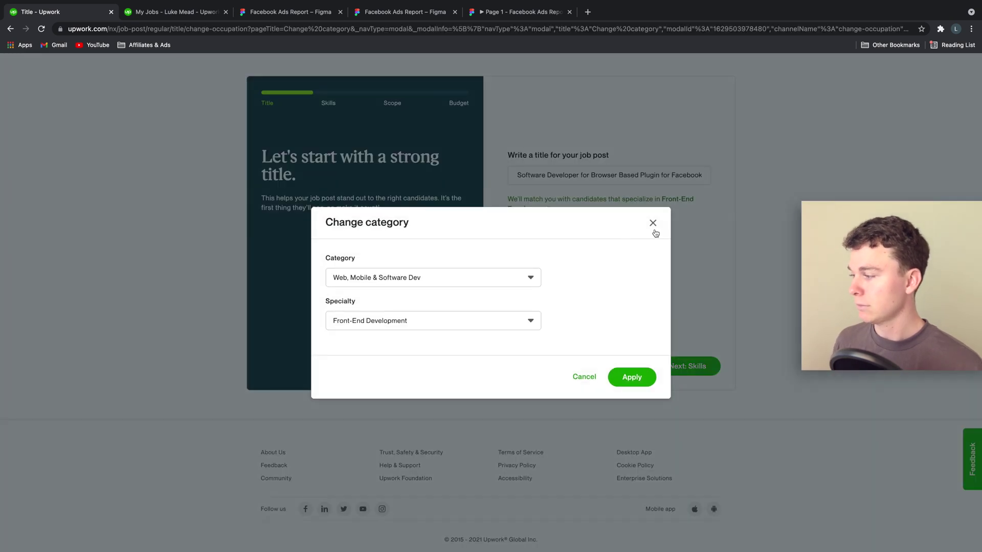
pyautogui.click(651, 222)
pyautogui.click(512, 251)
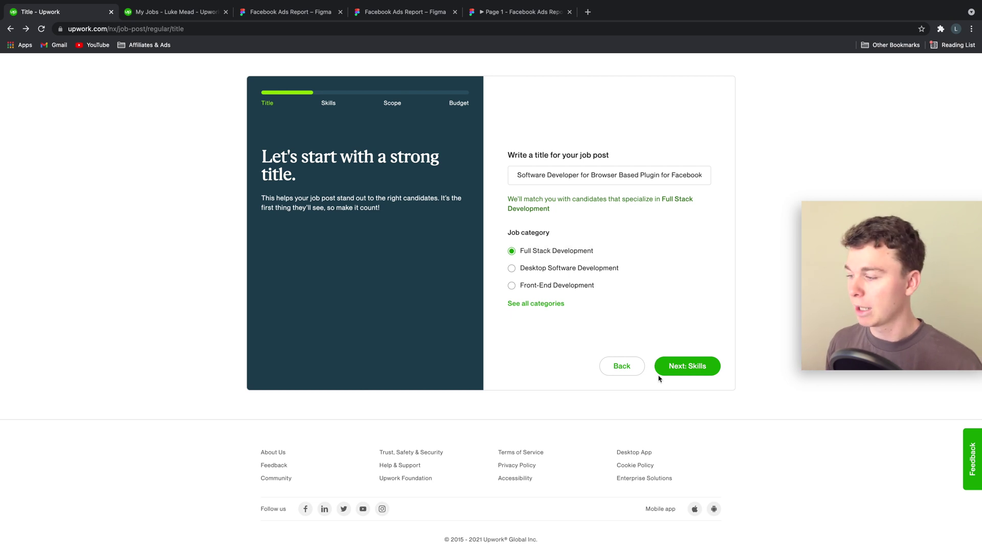
pyautogui.click(538, 306)
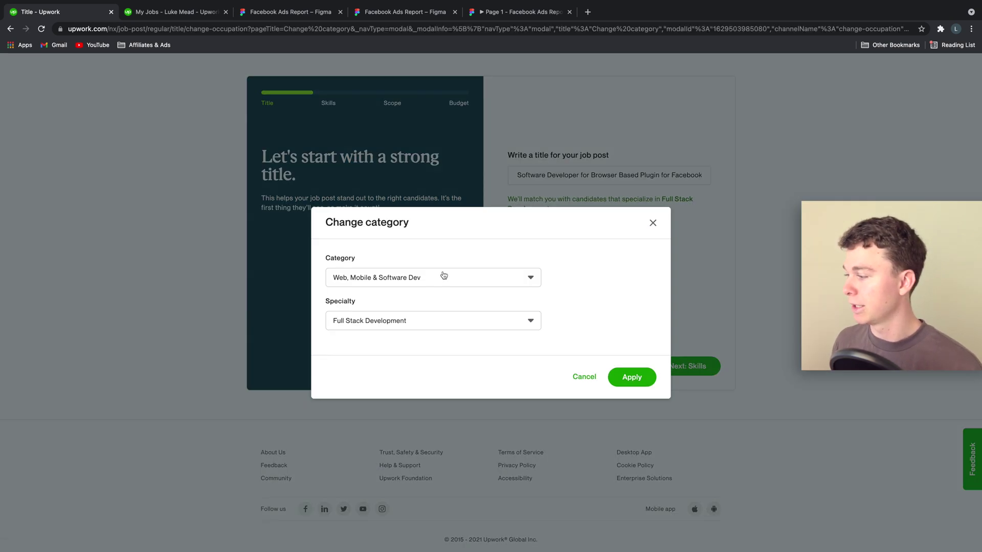
pyautogui.click(441, 277)
pyautogui.click(646, 242)
pyautogui.click(652, 223)
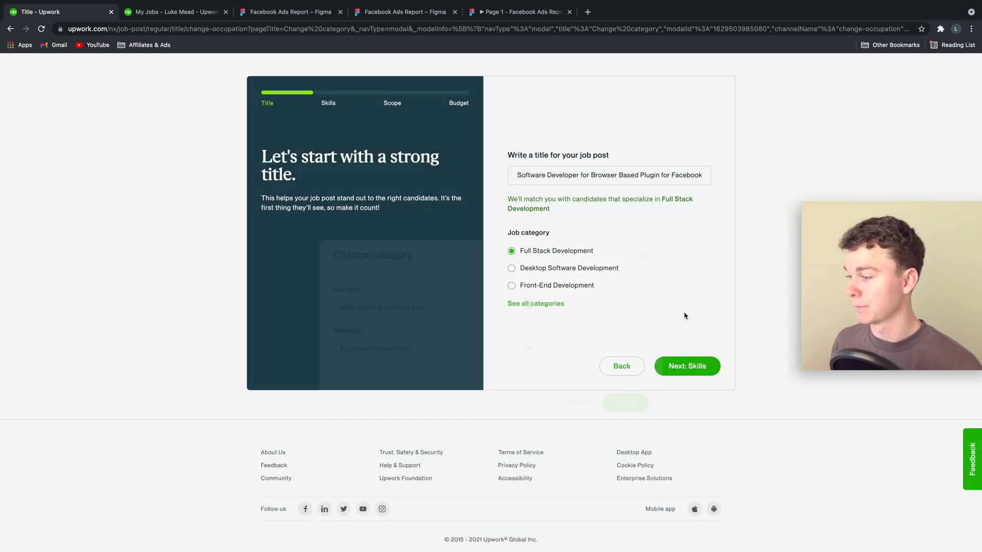
pyautogui.click(672, 368)
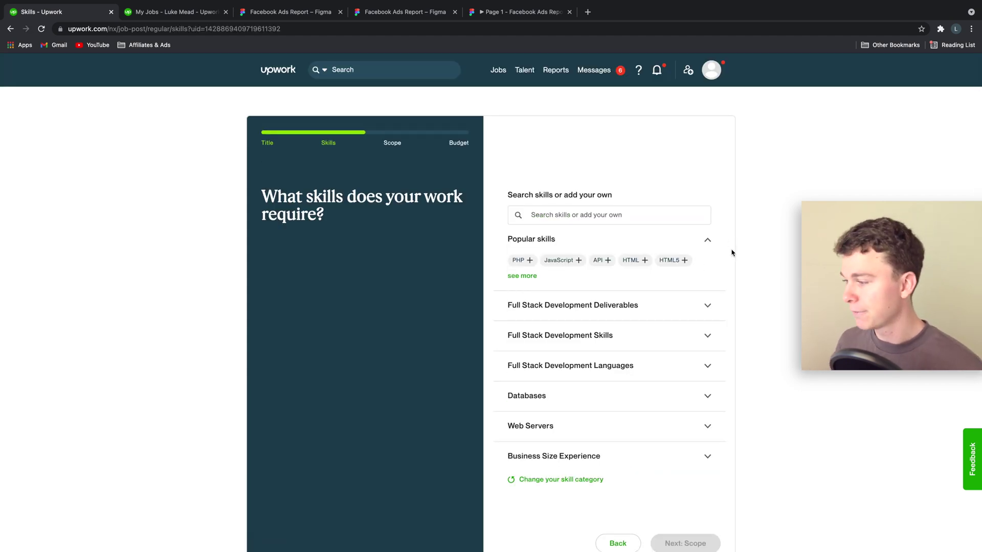
# Add Chrome Extension, API Integration and API as required skills.
pyautogui.scroll(-1, 686, 283)
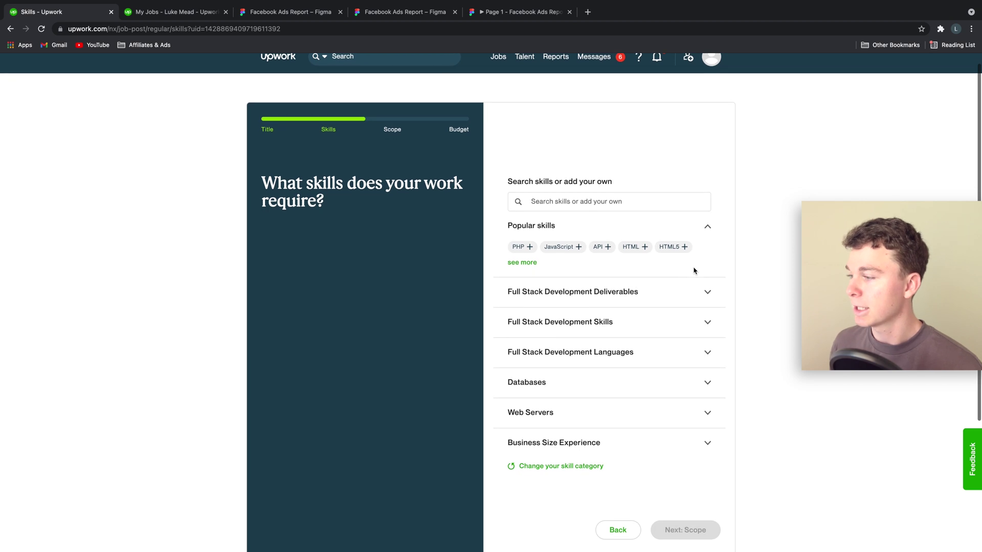
pyautogui.click(528, 265)
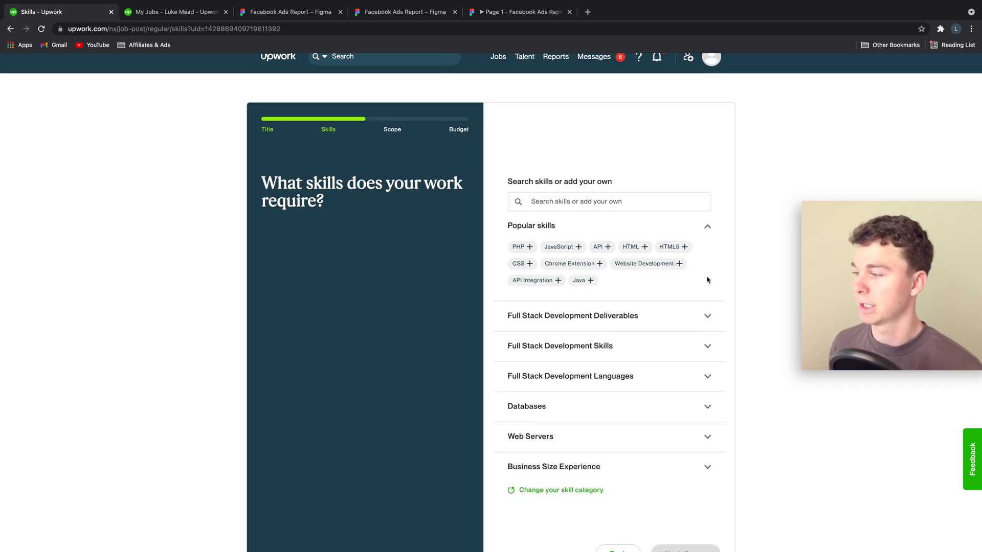
pyautogui.click(602, 265)
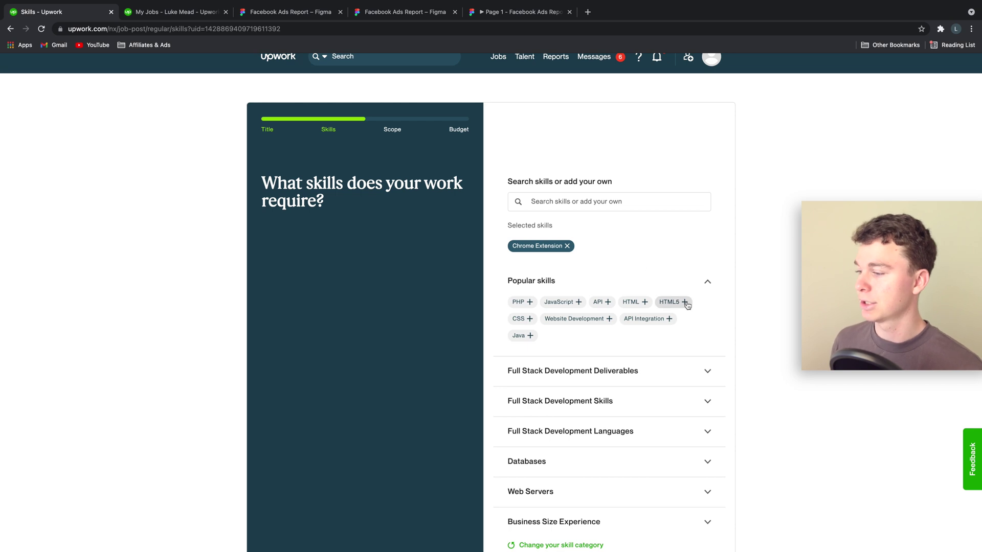
pyautogui.click(668, 320)
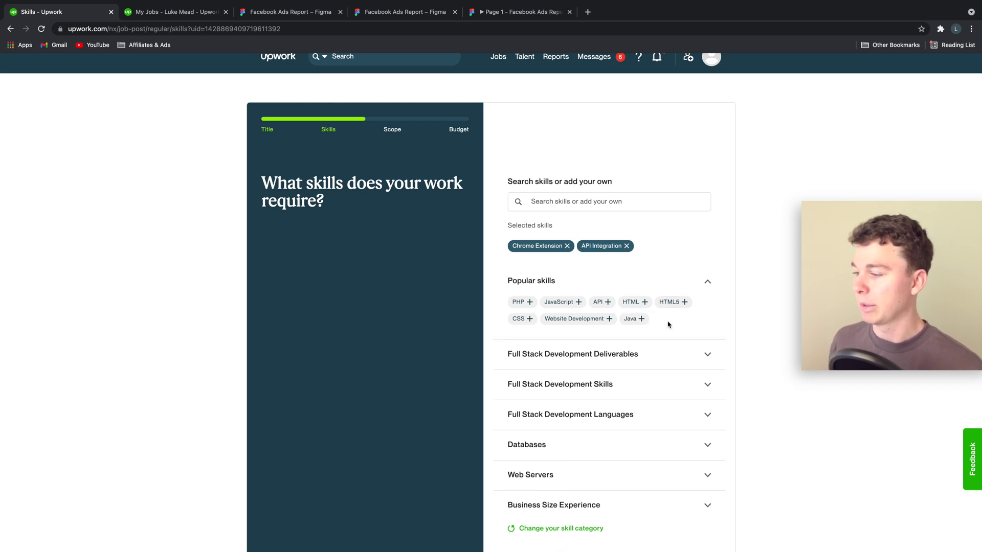
pyautogui.click(602, 302)
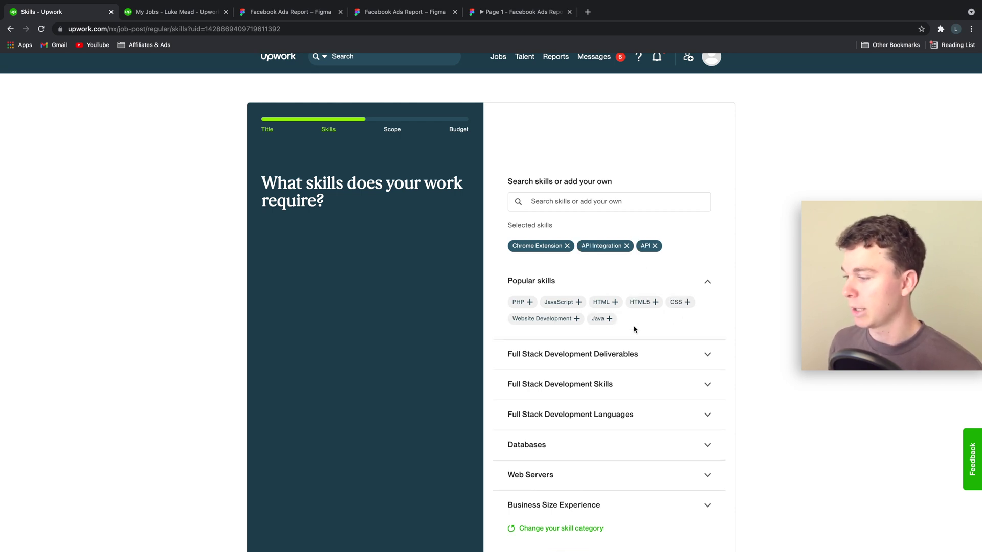
# Expand the Deliverables, Databases, Skills and Languages suggestions, then move on to Scope.
pyautogui.scroll(-1, 668, 332)
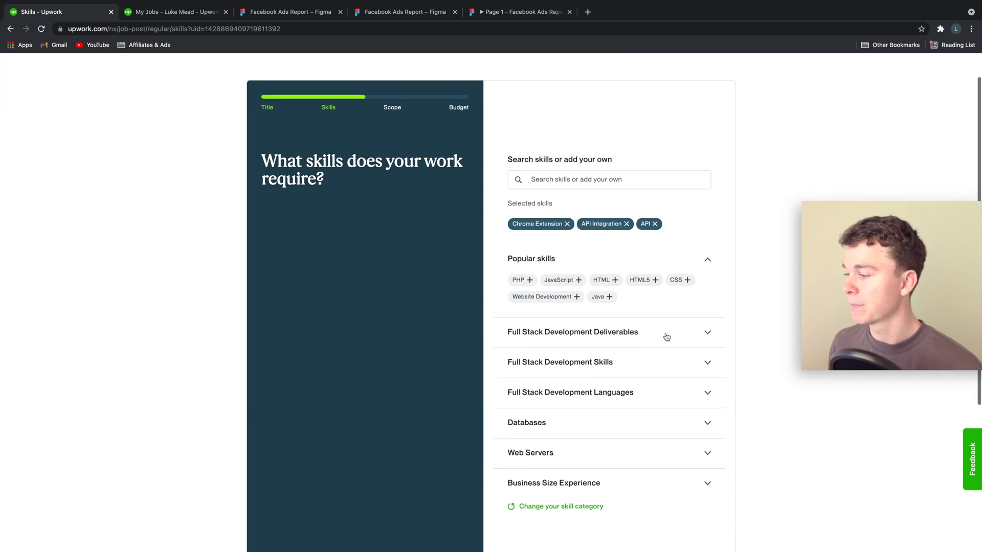
pyautogui.scroll(-1, 706, 309)
pyautogui.click(705, 317)
pyautogui.scroll(-1, 707, 317)
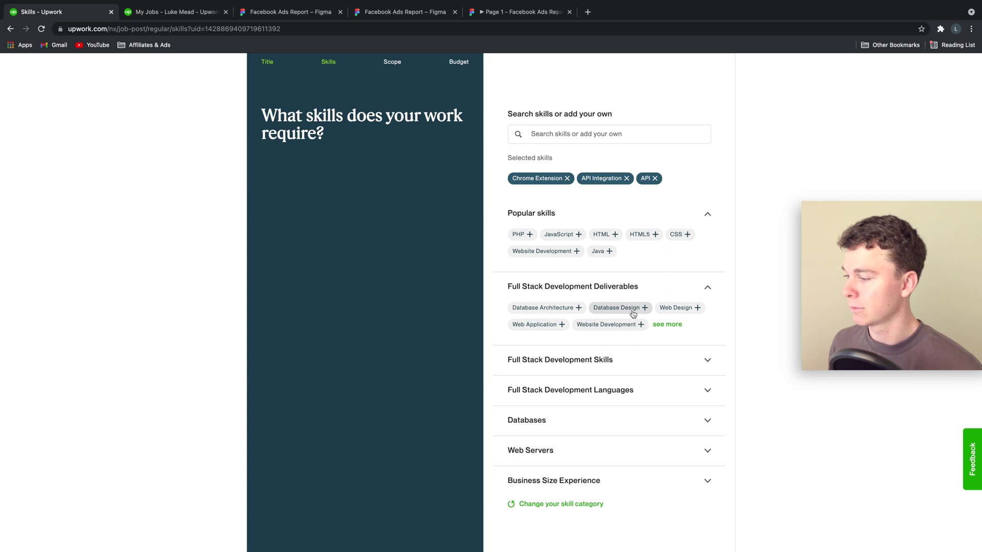
pyautogui.scroll(-1, 706, 328)
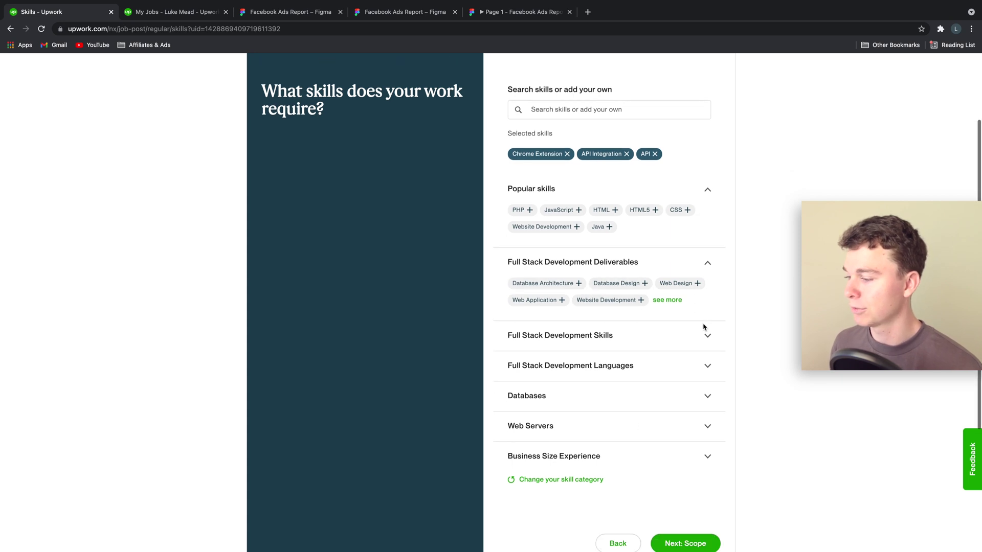
pyautogui.click(682, 396)
pyautogui.click(682, 344)
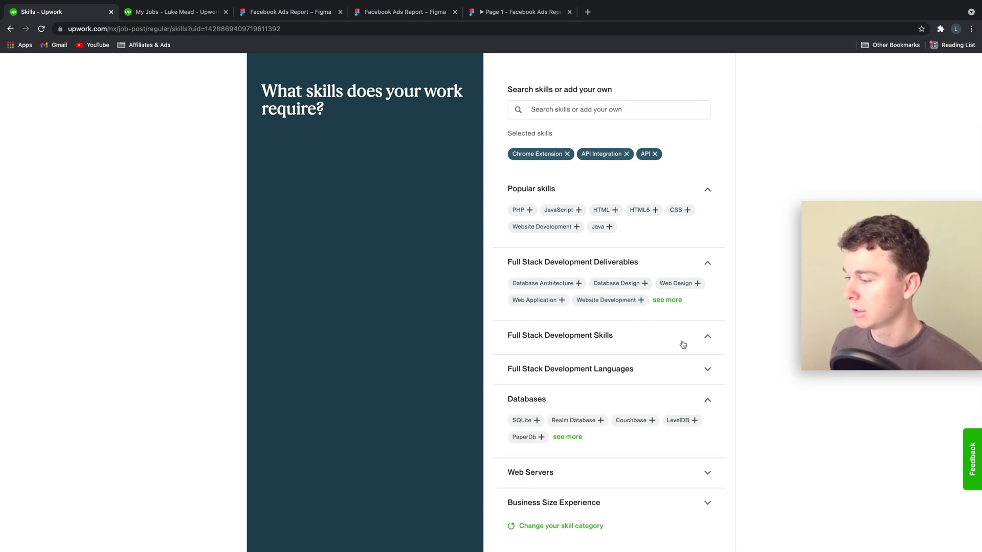
pyautogui.click(716, 404)
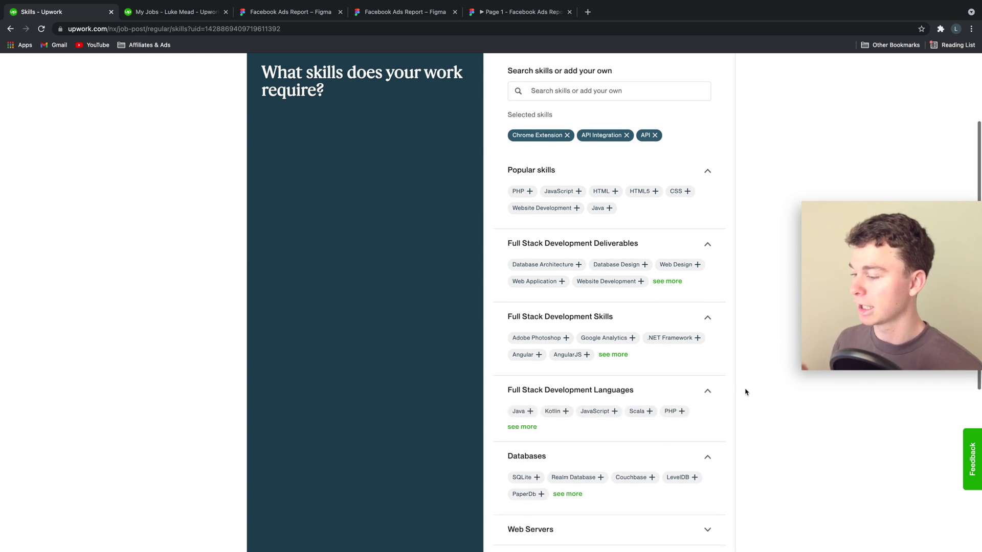
pyautogui.scroll(-2, 744, 409)
pyautogui.scroll(1, 734, 401)
pyautogui.scroll(-2, 733, 385)
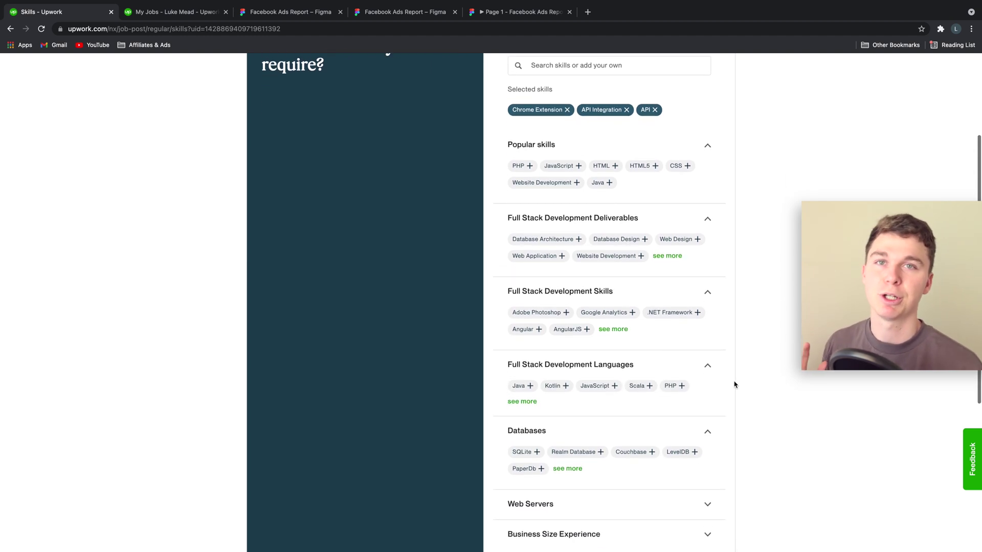
pyautogui.scroll(-2, 737, 384)
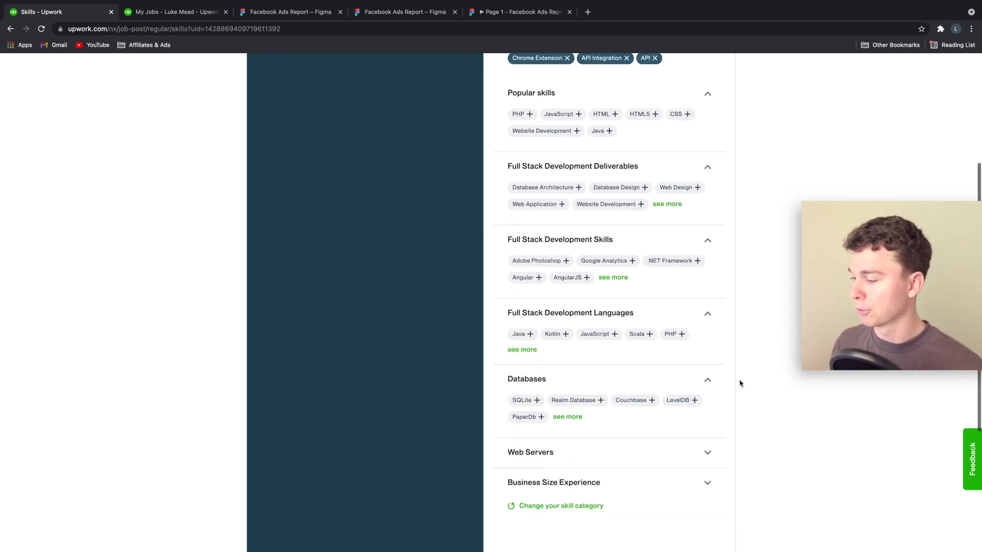
pyautogui.scroll(-5, 740, 383)
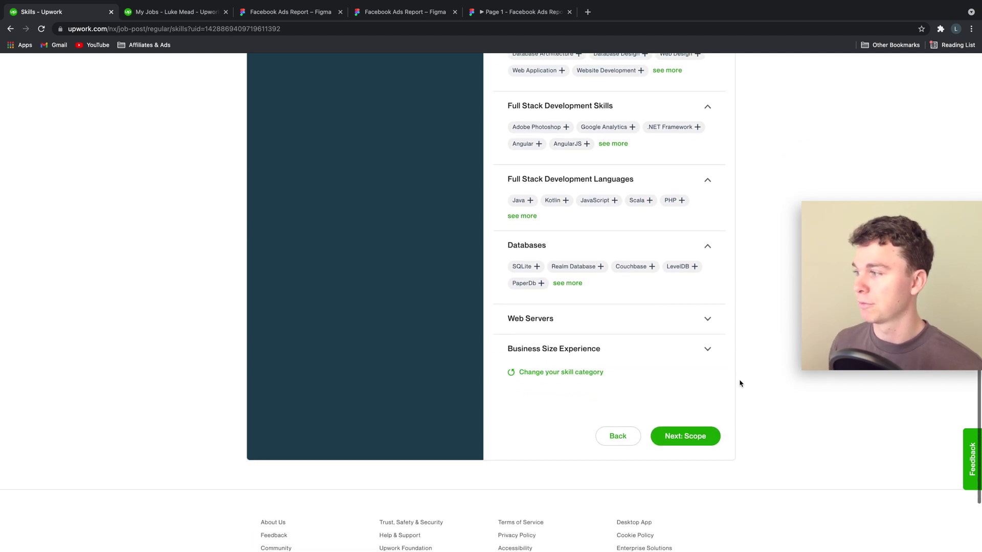
pyautogui.scroll(12, 739, 383)
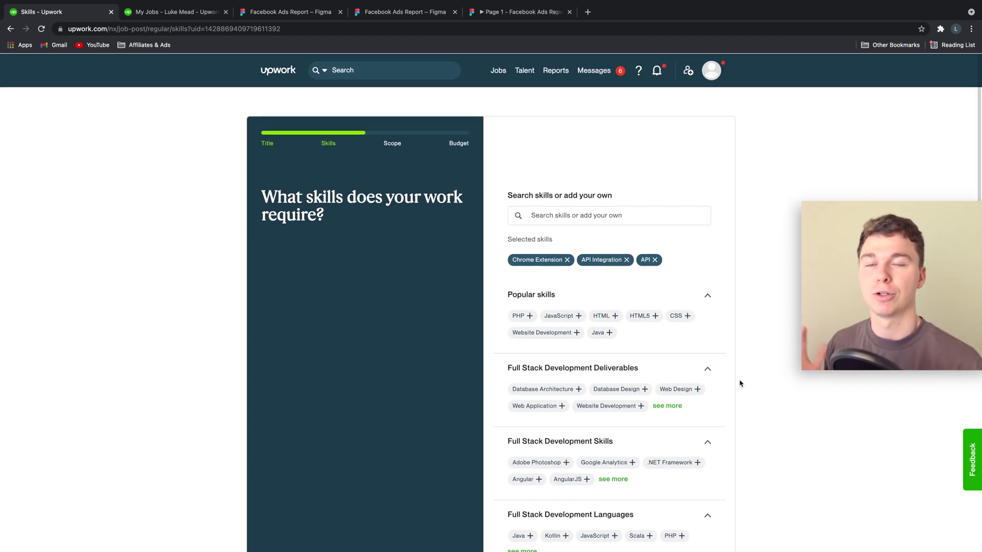
pyautogui.scroll(-2, 743, 477)
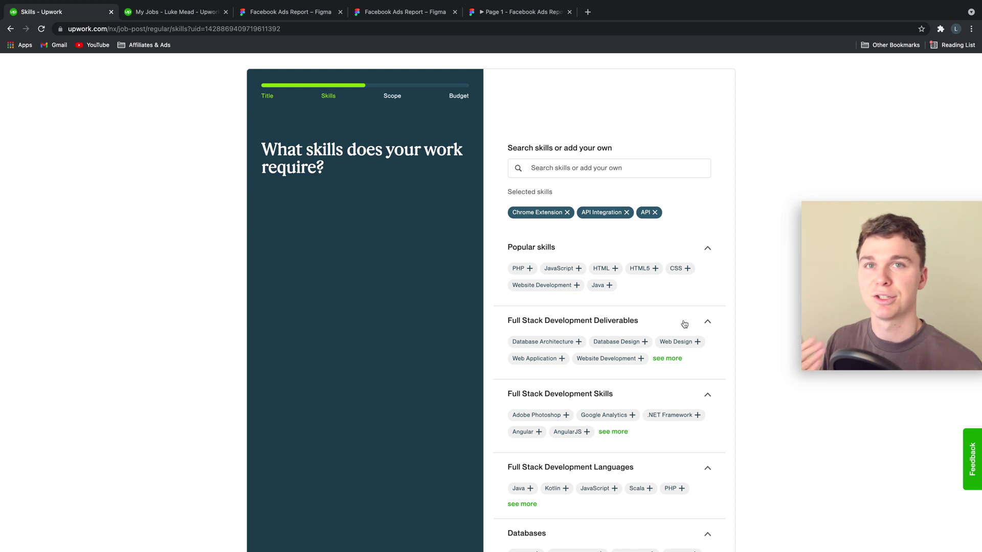
pyautogui.scroll(-8, 685, 332)
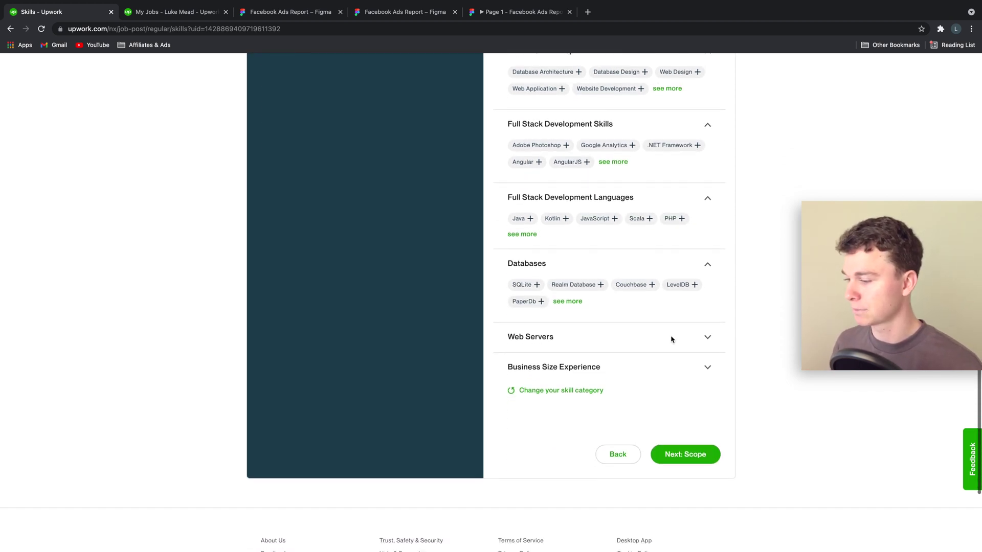
pyautogui.click(685, 453)
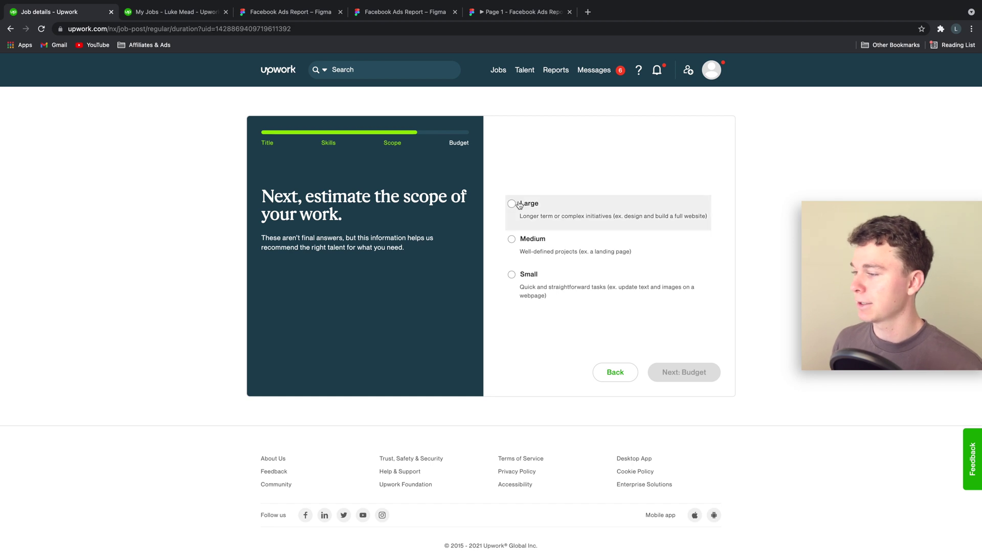
# Scope the job as a Medium project lasting 1 to 3 months needing Intermediate experience.
pyautogui.click(564, 251)
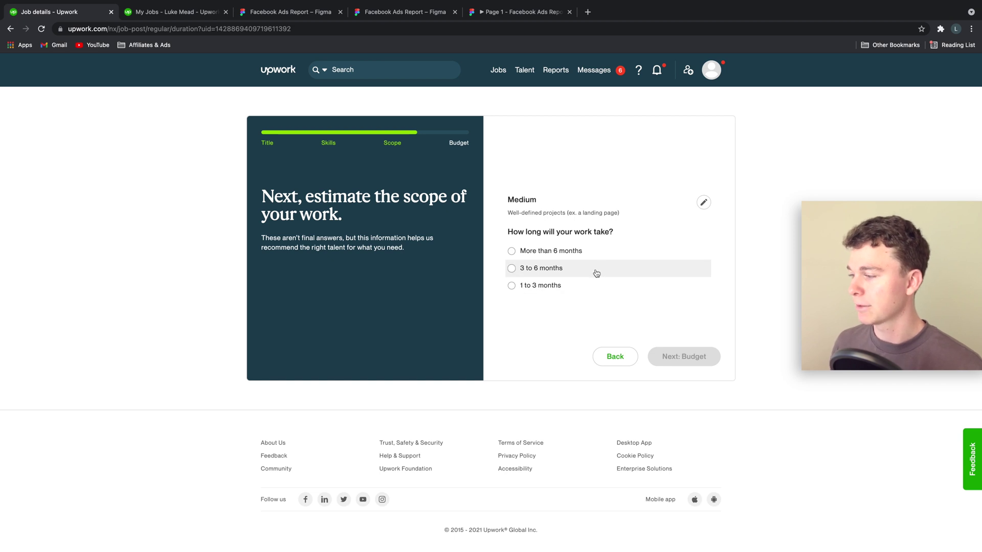
pyautogui.click(569, 285)
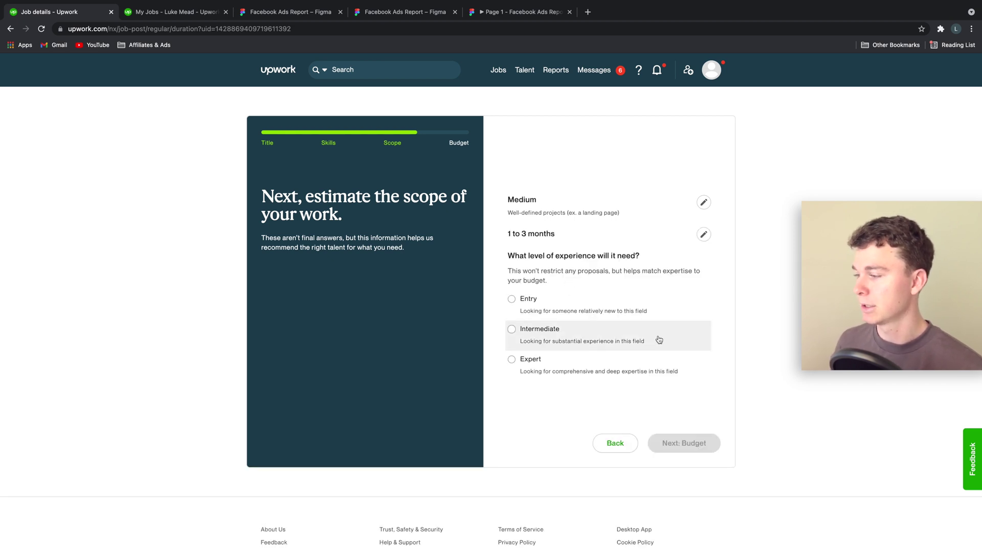
pyautogui.click(626, 350)
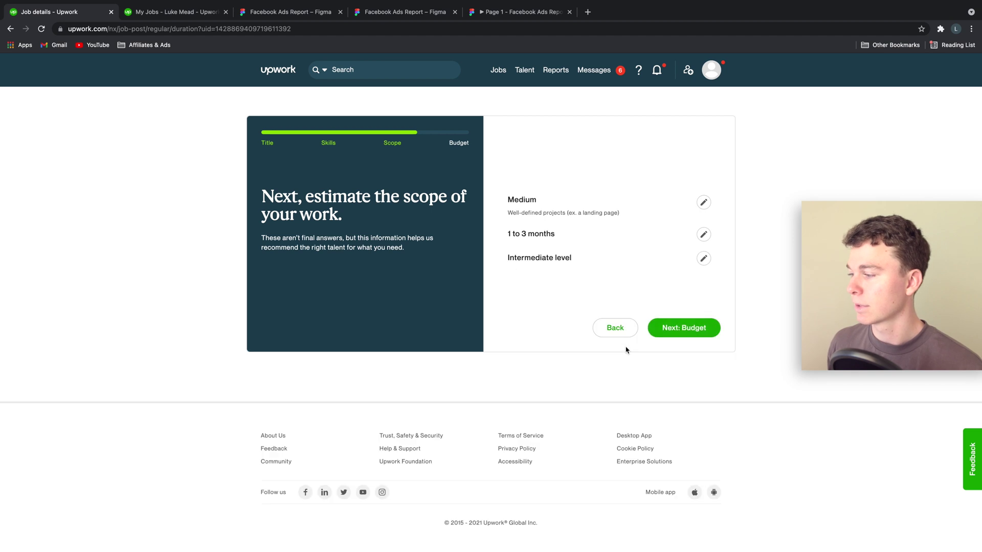
pyautogui.click(703, 260)
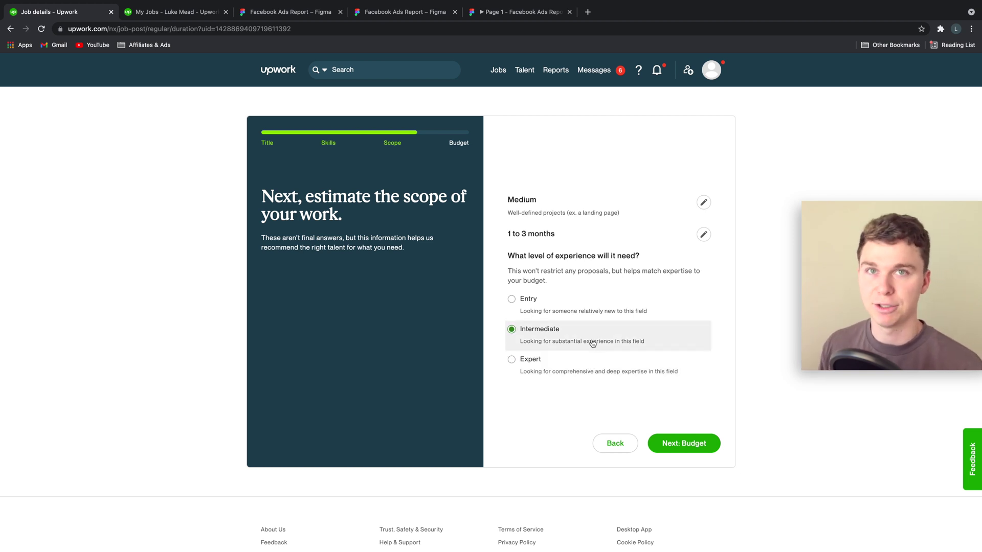
# Set a fixed project budget with a $1500 maximum and proceed to the job post review.
pyautogui.click(673, 441)
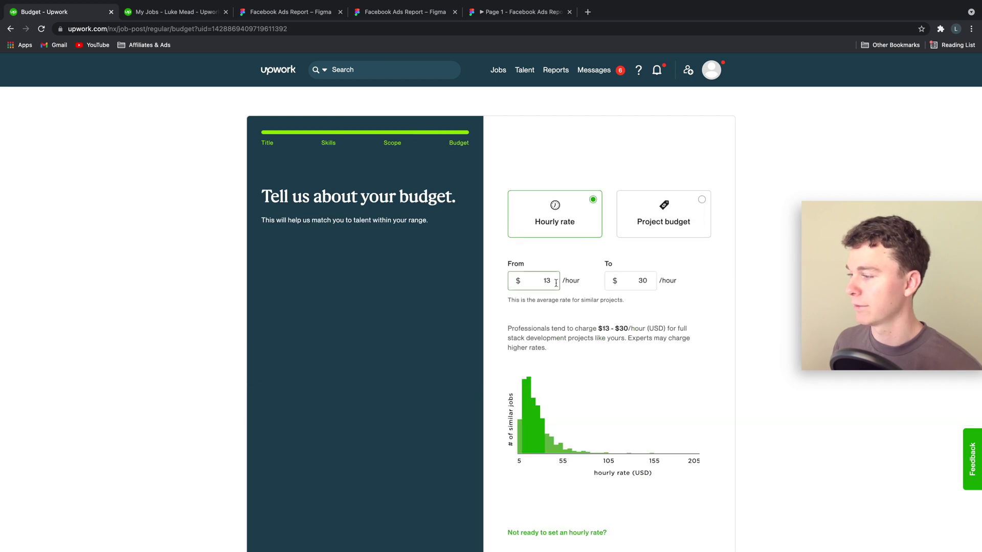
pyautogui.click(648, 232)
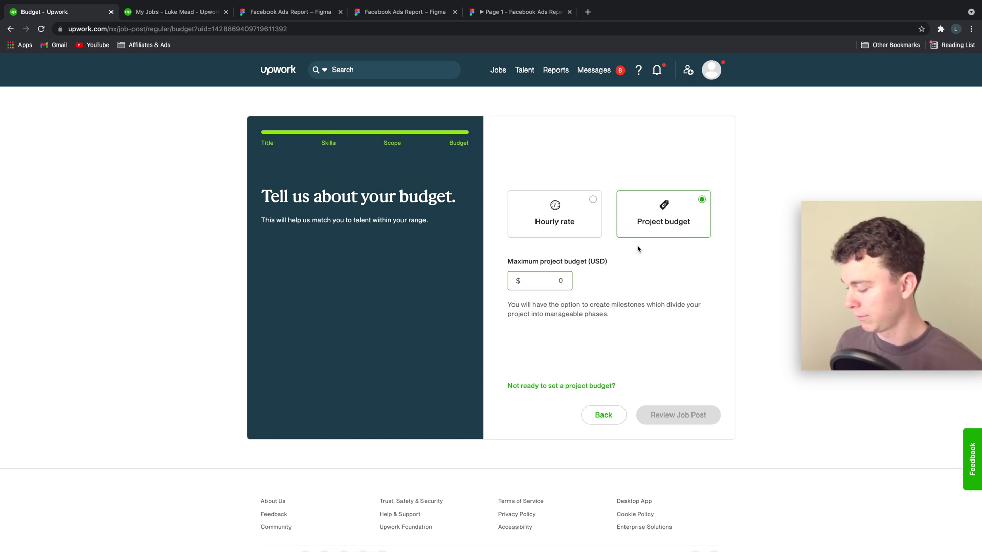
pyautogui.write('1500')
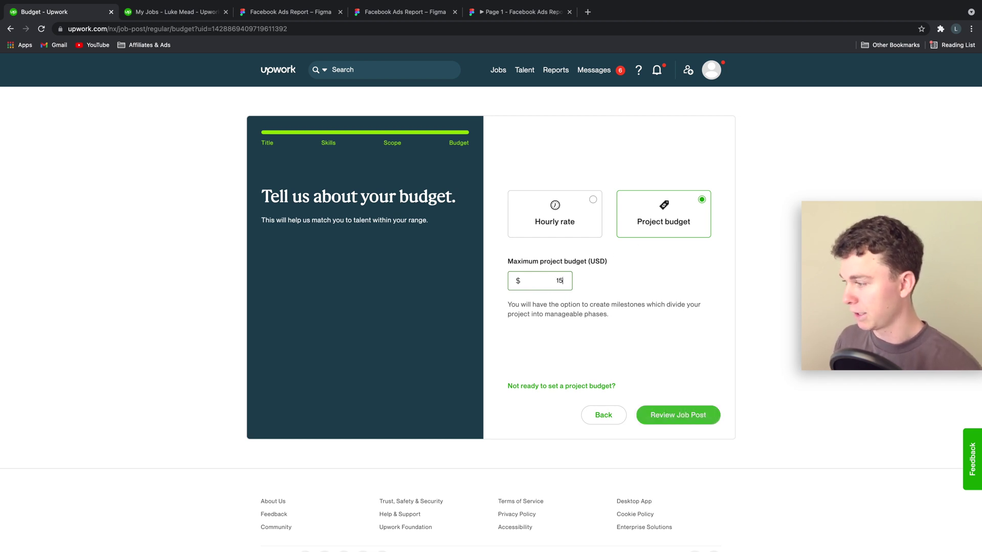
pyautogui.click(671, 416)
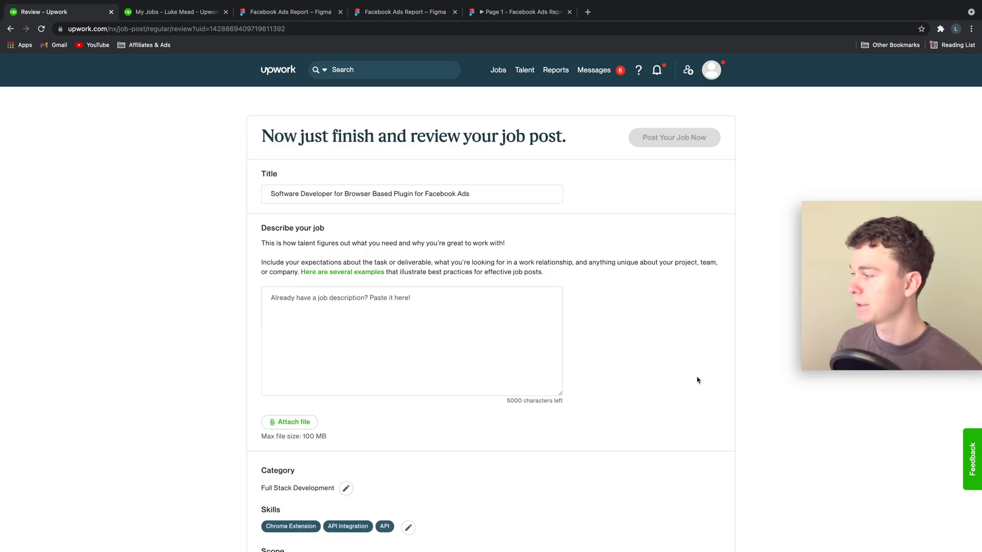
pyautogui.scroll(-5, 611, 358)
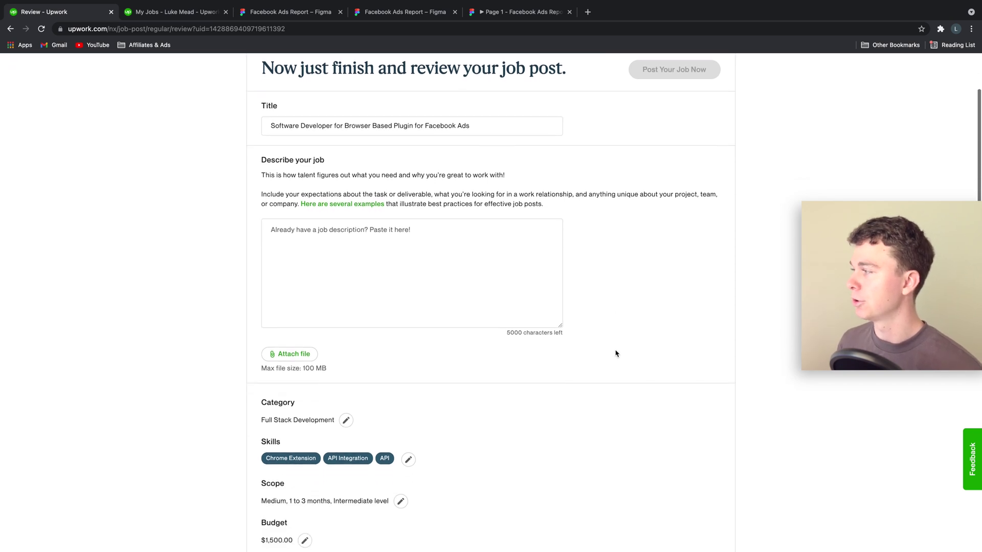
pyautogui.scroll(5, 615, 353)
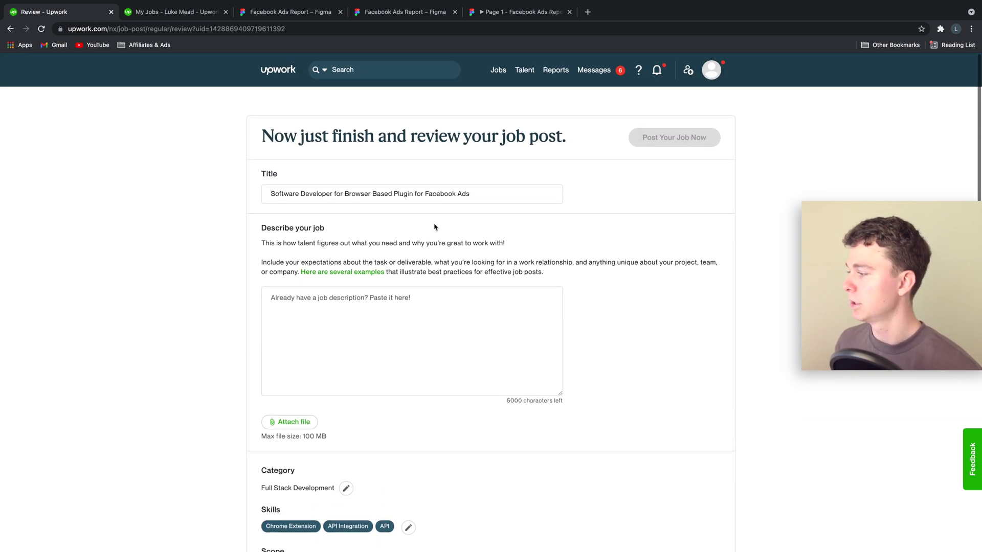
pyautogui.click(395, 311)
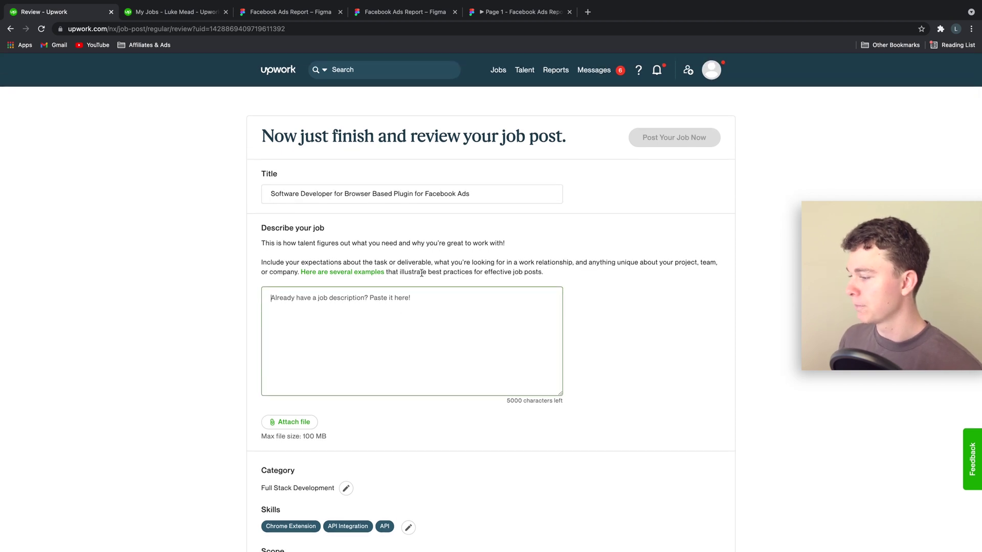
pyautogui.moveTo(270, 9)
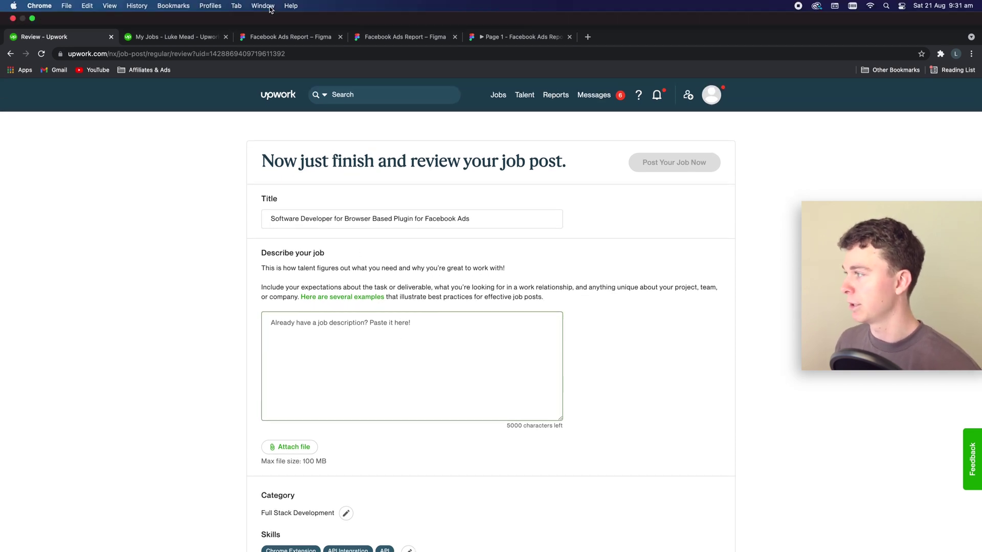
pyautogui.click(290, 34)
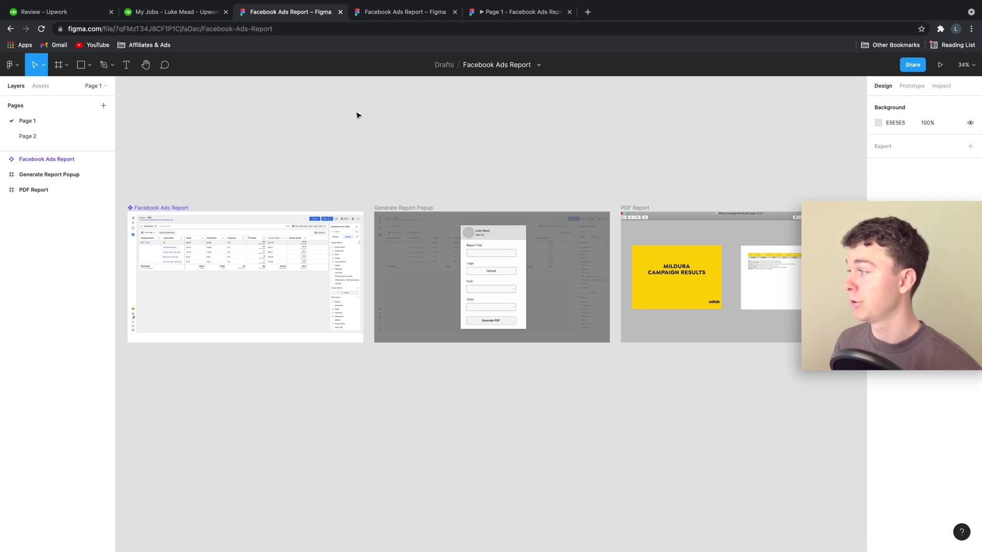
# Copy the Facebook Ads Report file's share link and return to the Upwork review page.
pyautogui.click(913, 65)
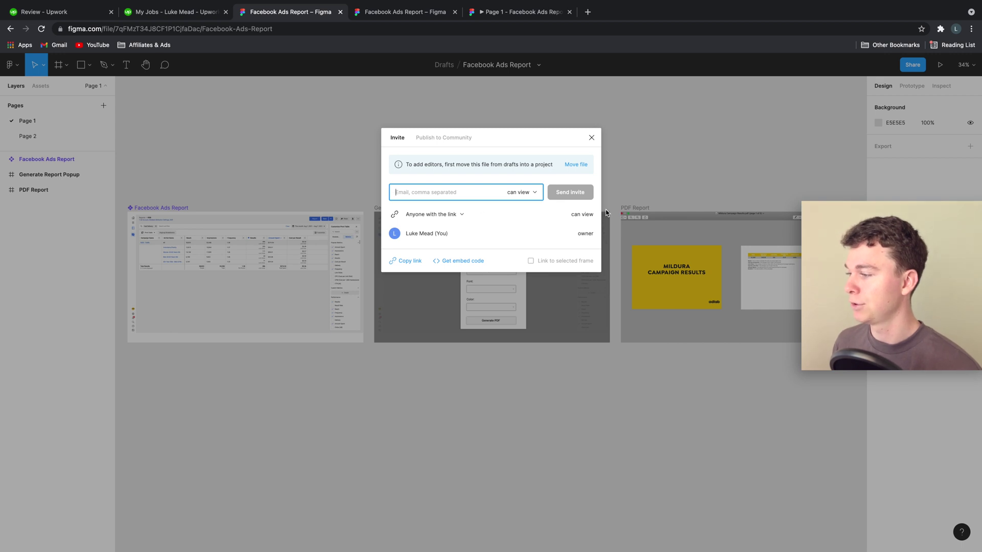
pyautogui.click(405, 262)
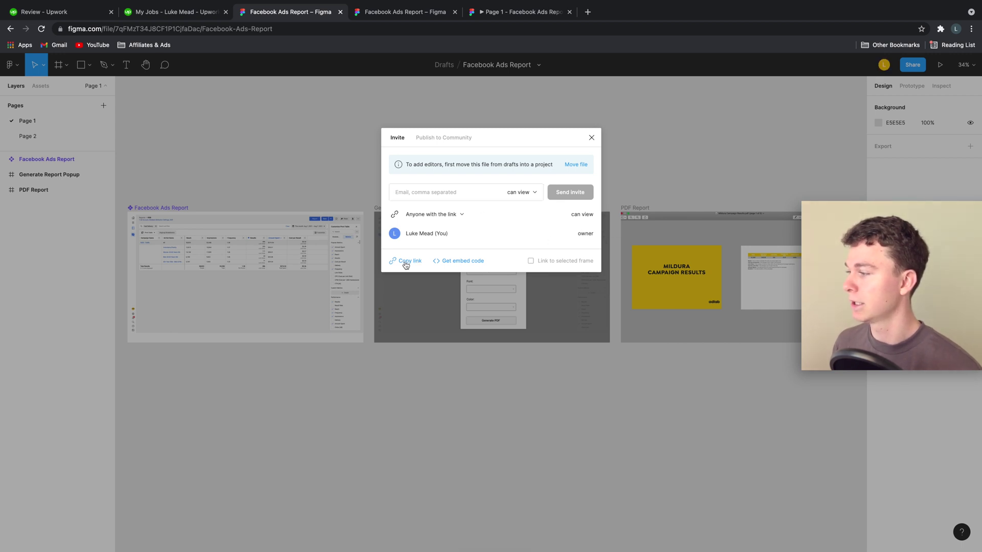
pyautogui.click(204, 21)
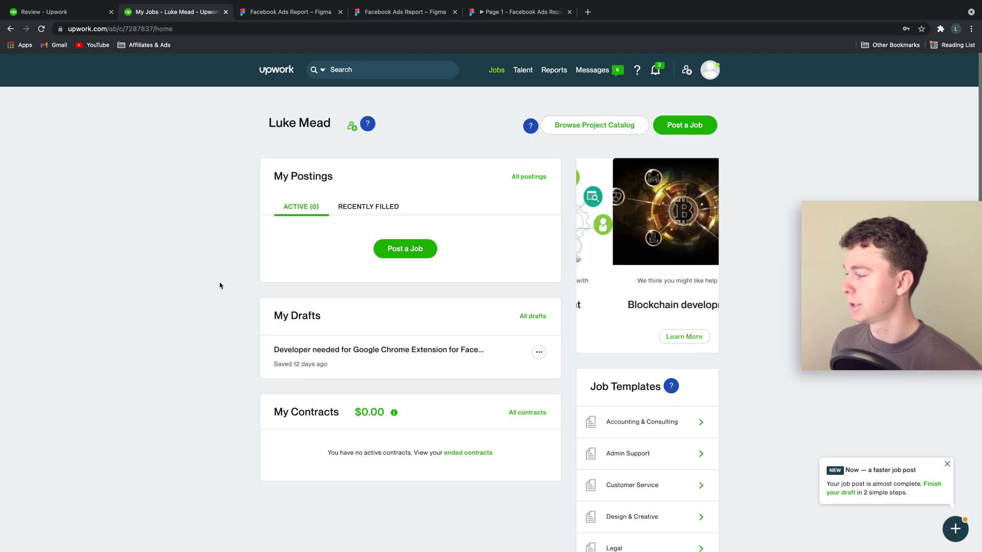
# Write 'Looking for a software developer to help a browser based plugin for Facebook Ads.' and paste the Figma link.
pyautogui.click(69, 15)
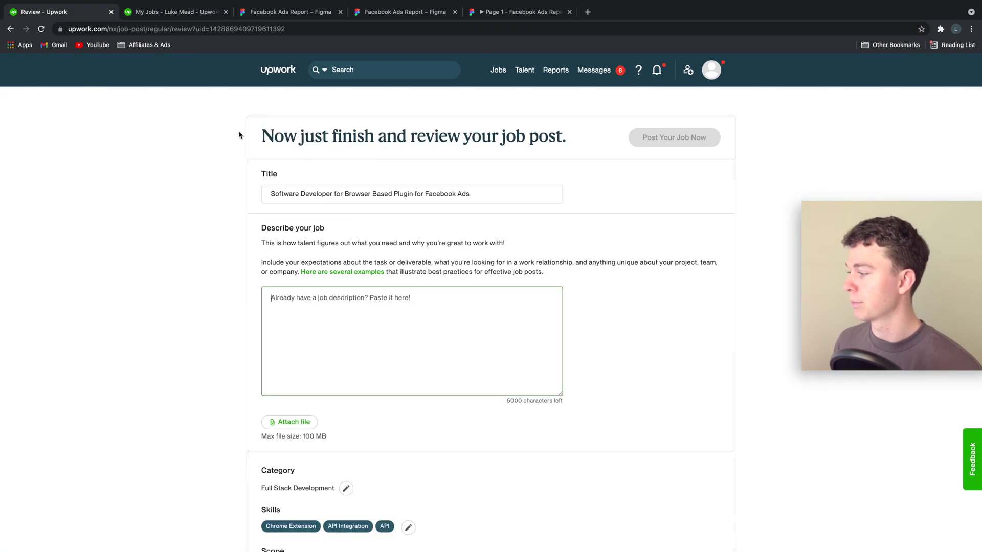
pyautogui.click(364, 300)
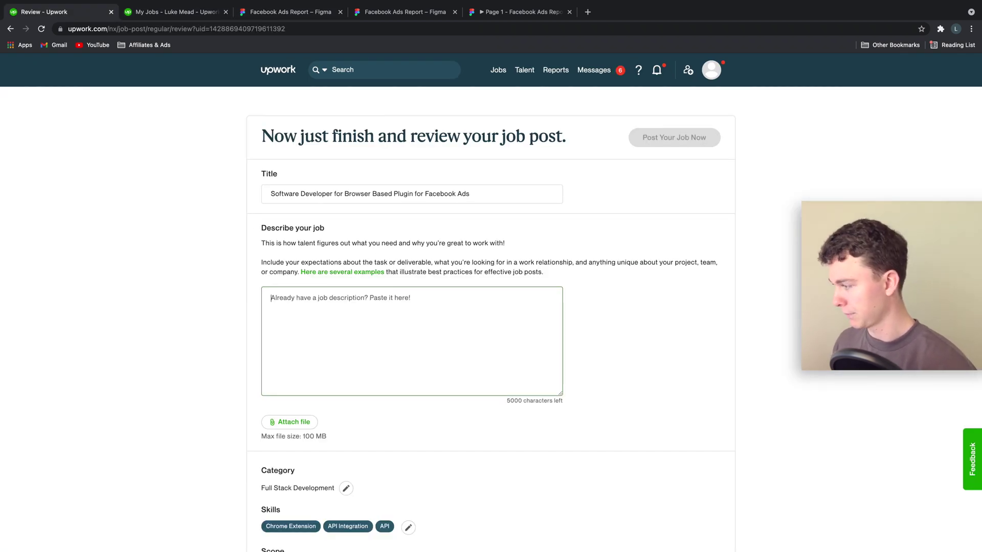
pyautogui.write('Looking for')
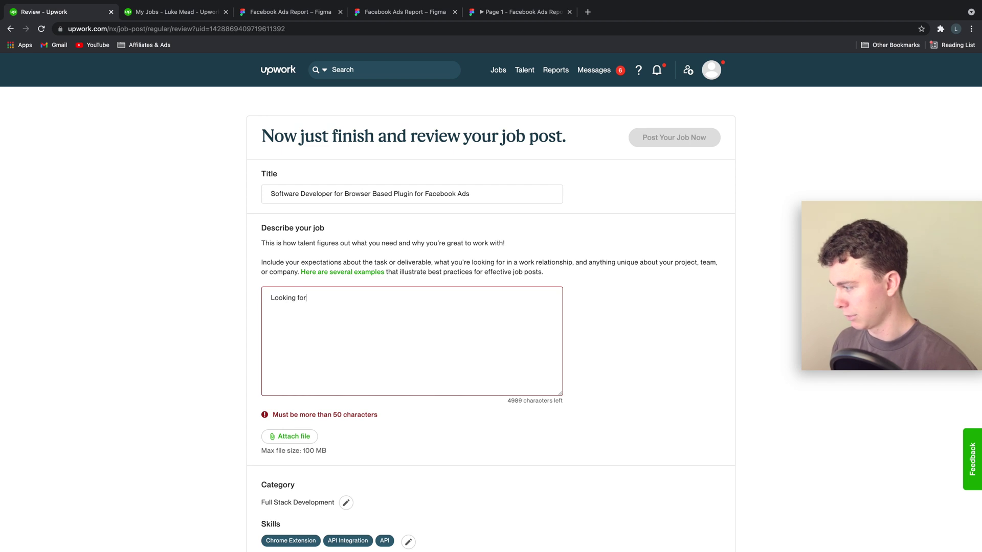
pyautogui.write(' a software')
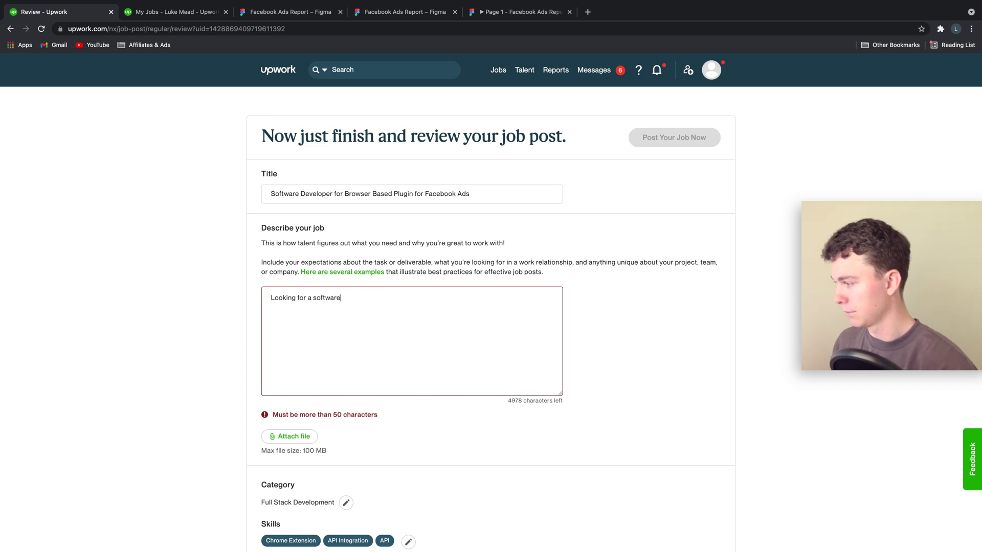
pyautogui.write(' devek')
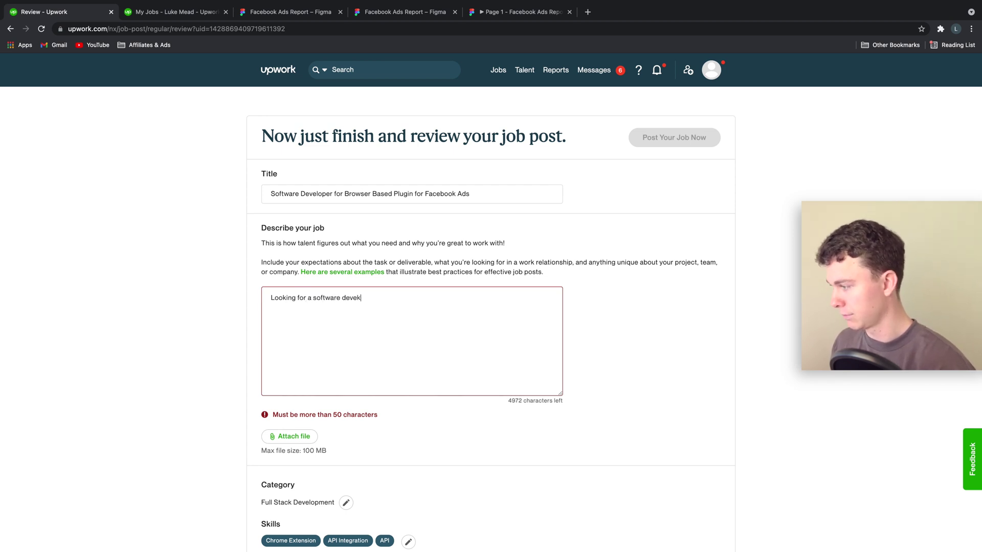
pyautogui.write('loper to help a')
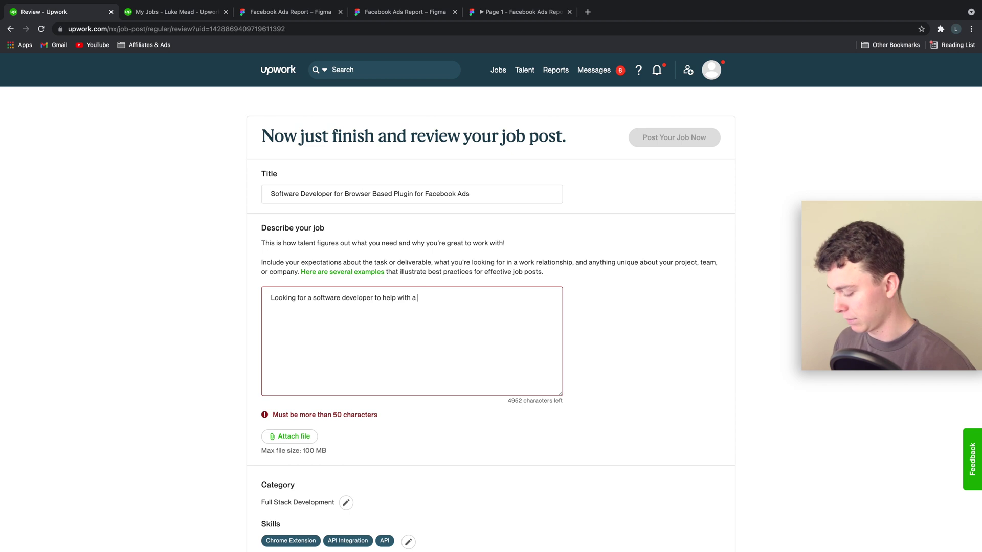
pyautogui.write('broswer based')
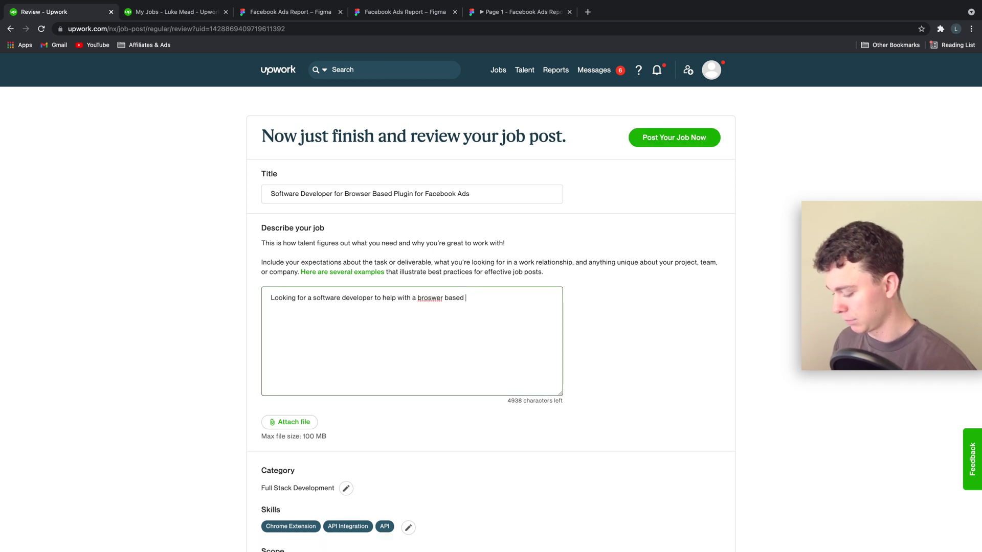
pyautogui.write(' plugin for ')
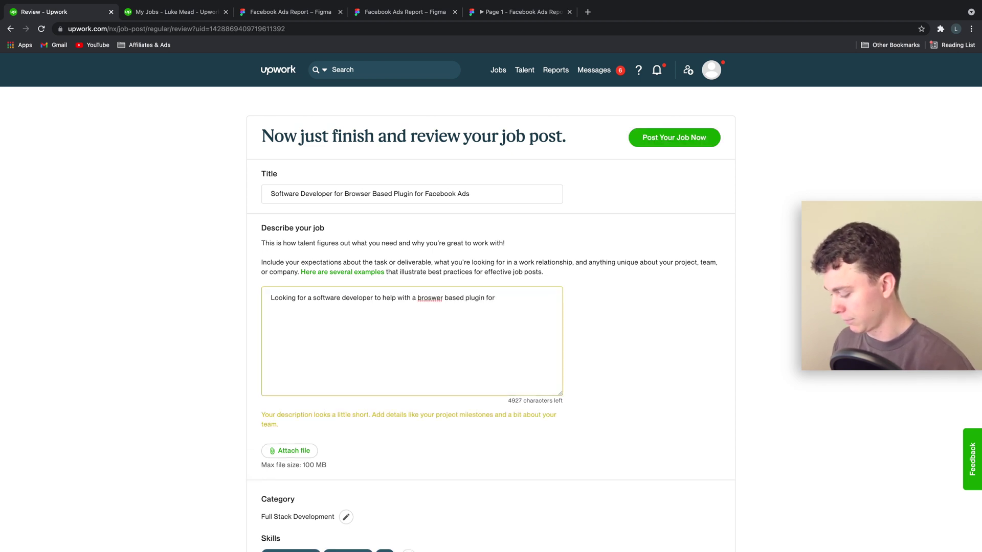
pyautogui.write('Facebook Ads')
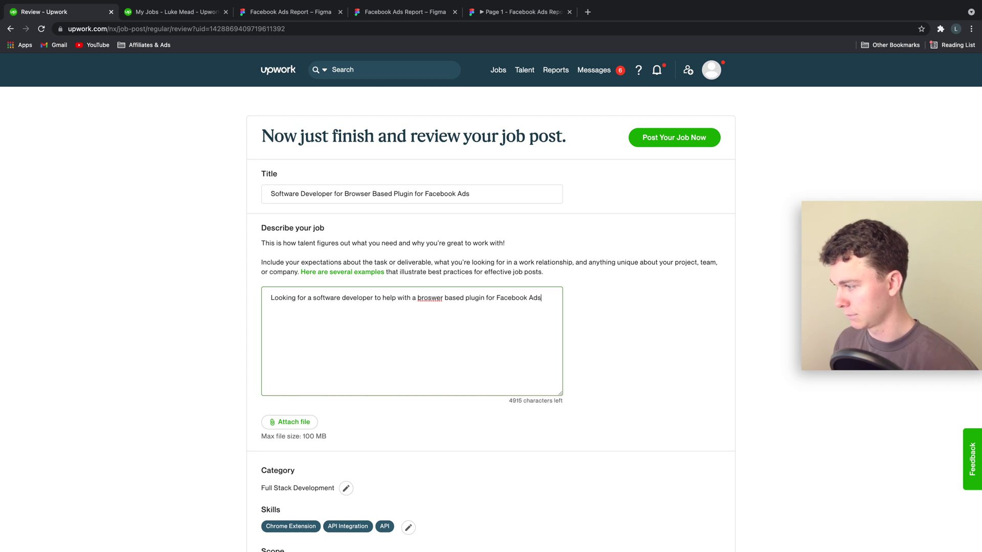
pyautogui.rightClick(437, 302)
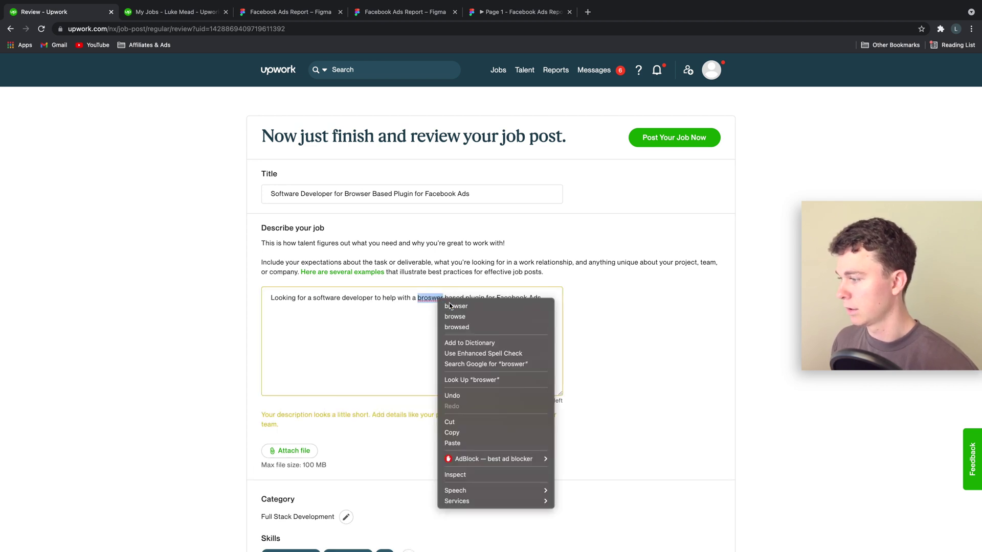
pyautogui.click(449, 303)
pyautogui.write('ok Ads.')
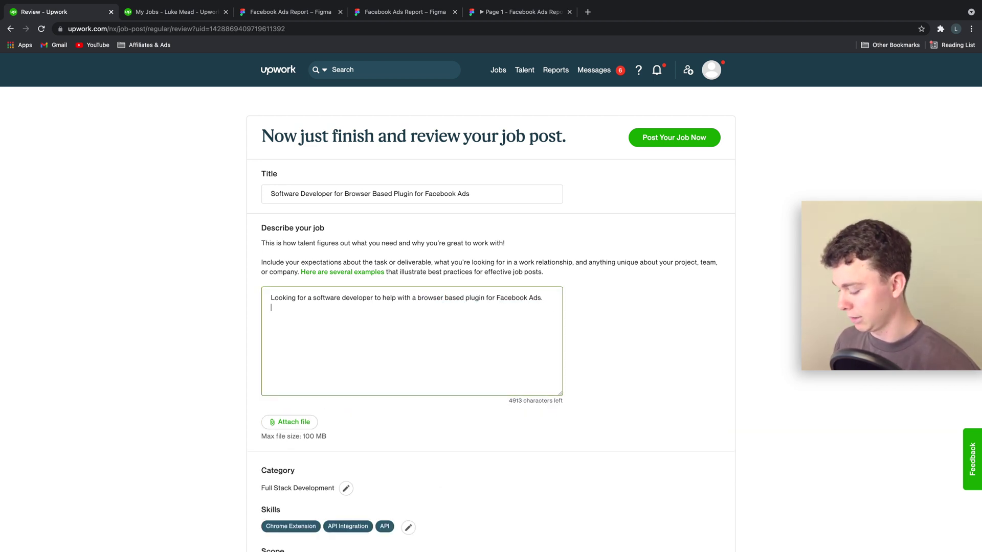
pyautogui.press('Return')
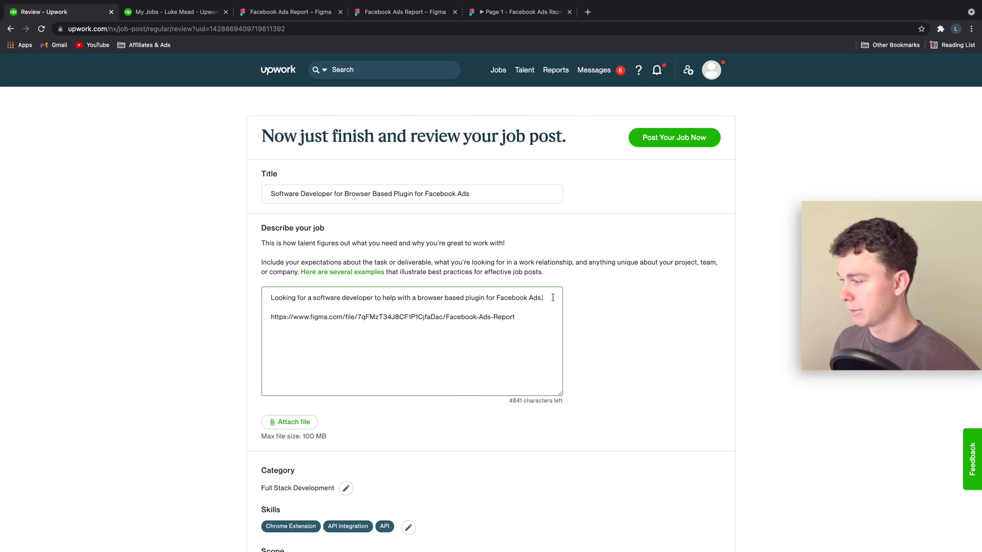
pyautogui.press('Return')
pyautogui.press('Return')
# Add 'Here is a mockup / prototype of the software' and a line on integrating Facebook Ads data into a PDF report.
pyautogui.write('Here')
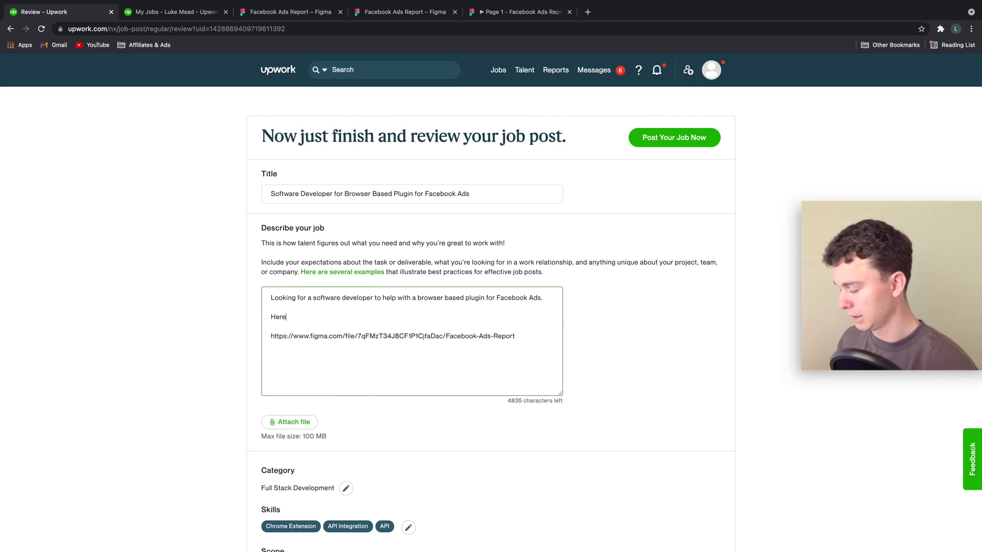
pyautogui.write(' is a ')
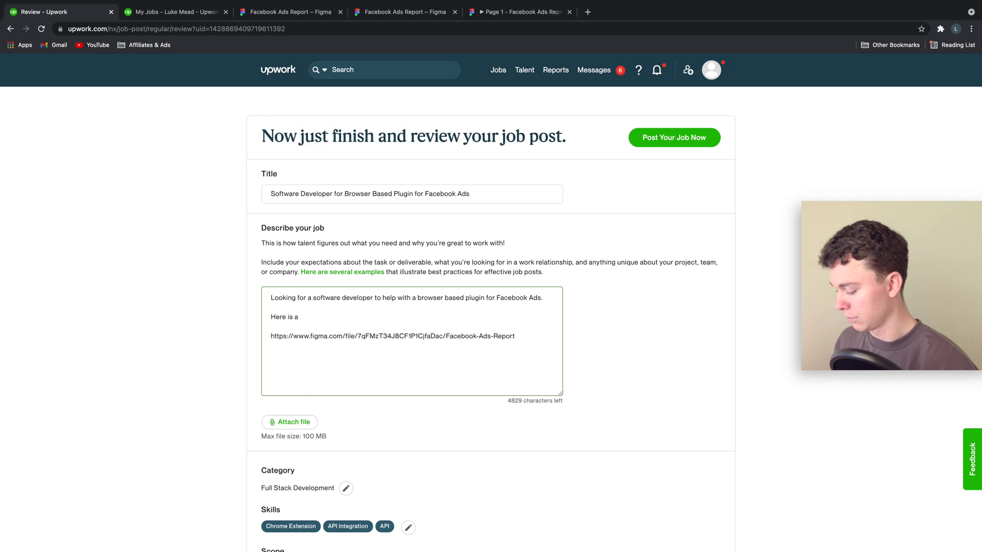
pyautogui.write('mockup ')
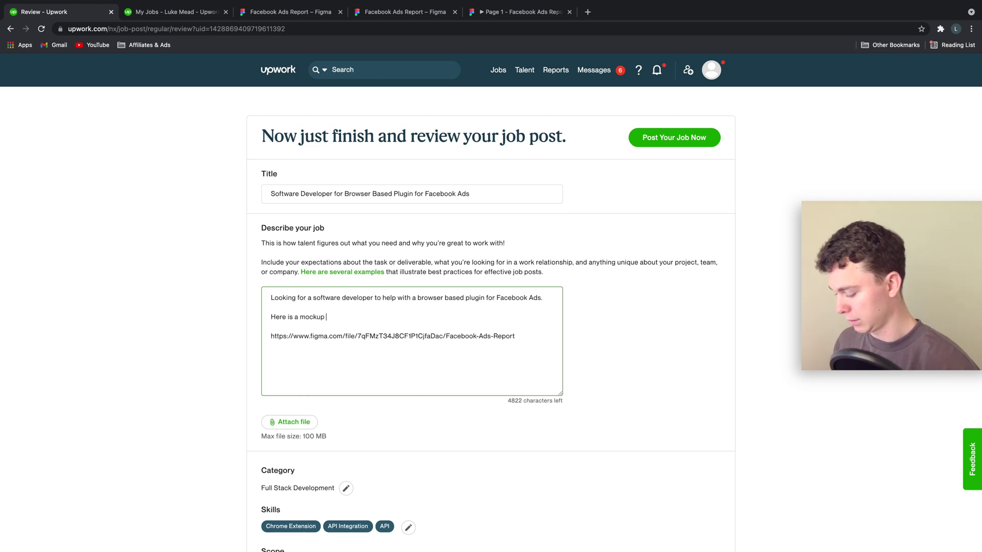
pyautogui.write('/ pro')
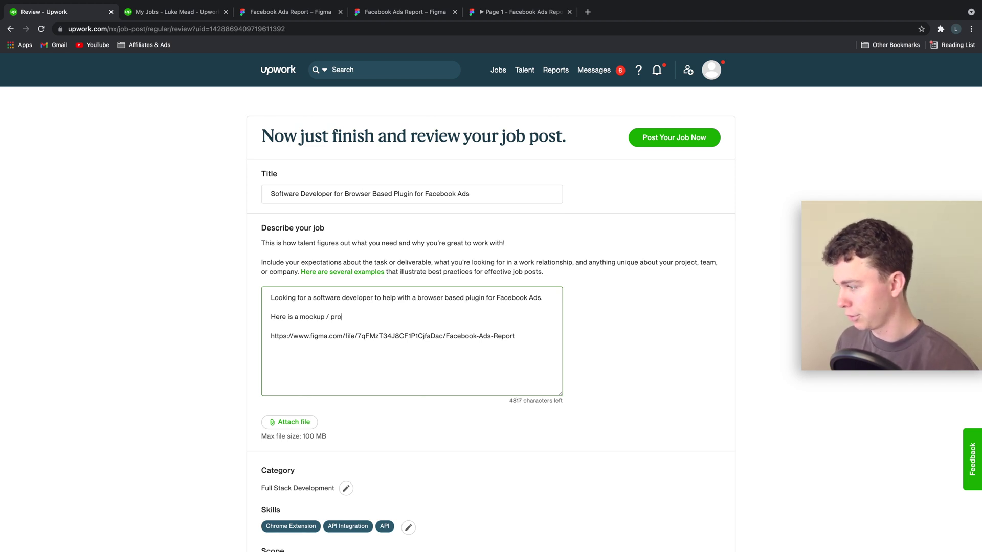
pyautogui.write('toty')
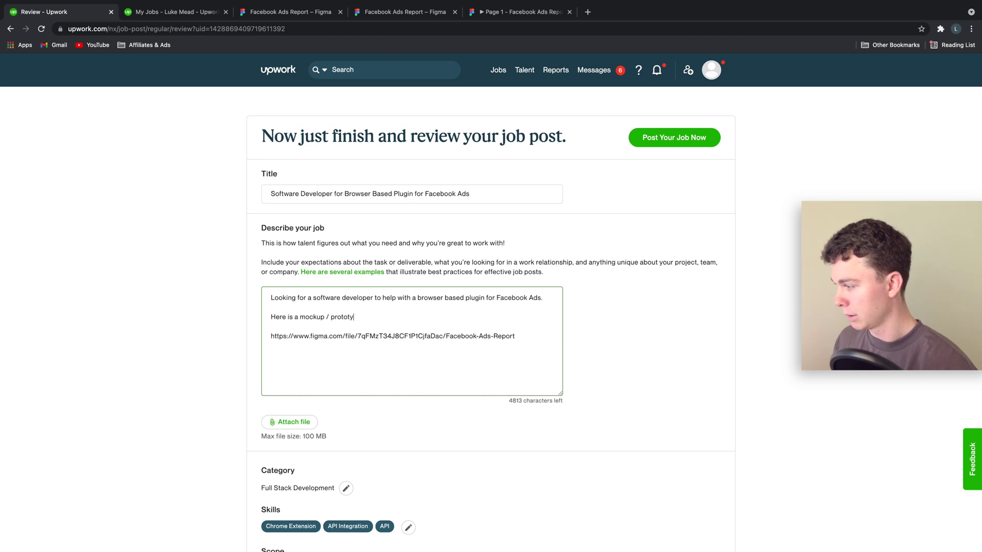
pyautogui.write('pe of the software.')
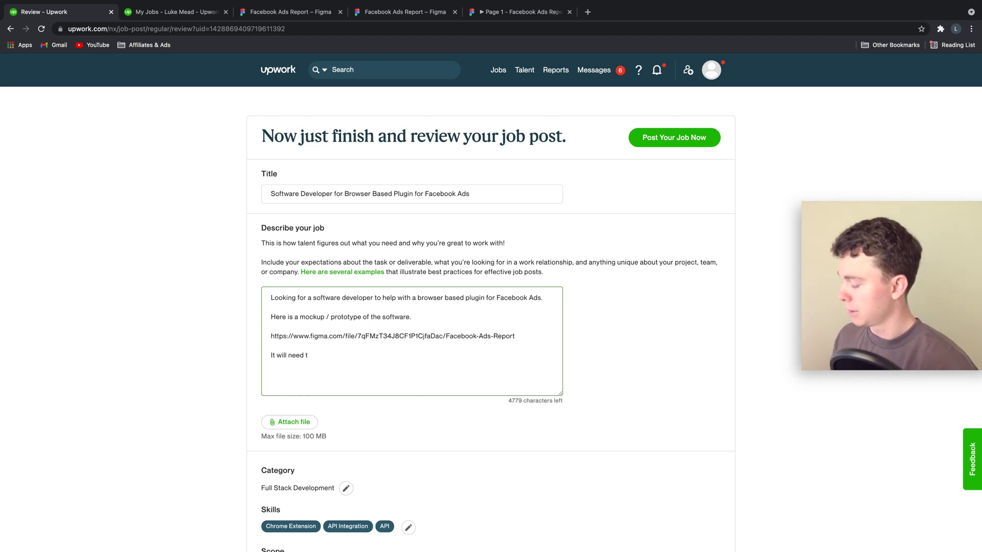
pyautogui.write('reat')
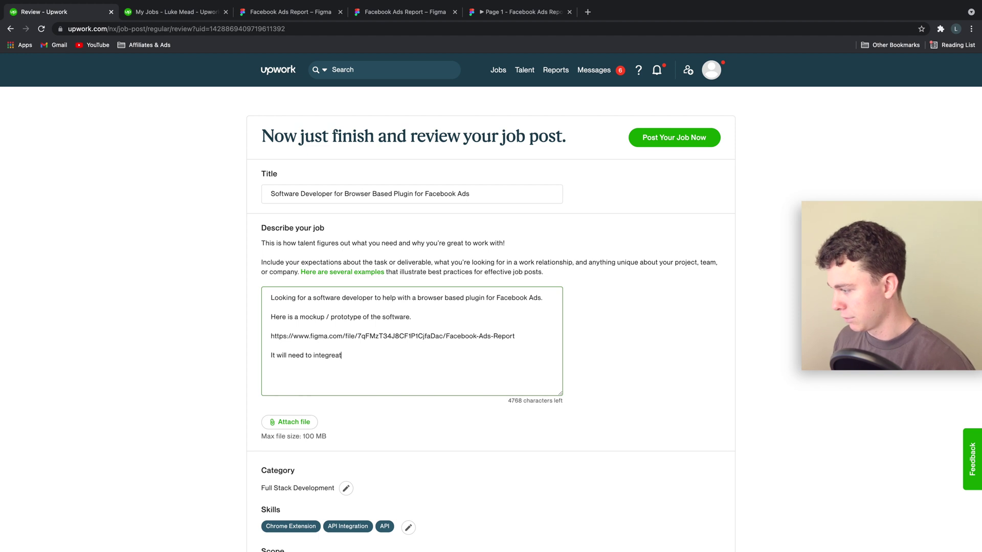
pyautogui.press('BackSpace')
pyautogui.press('BackSpace')
pyautogui.write('ate with G')
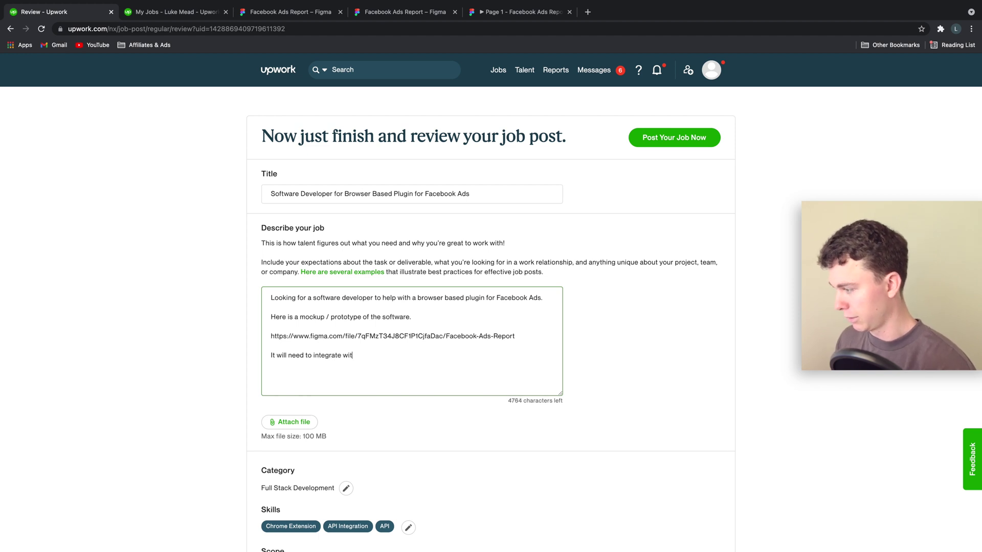
pyautogui.press('BackSpace')
pyautogui.press('BackSpace')
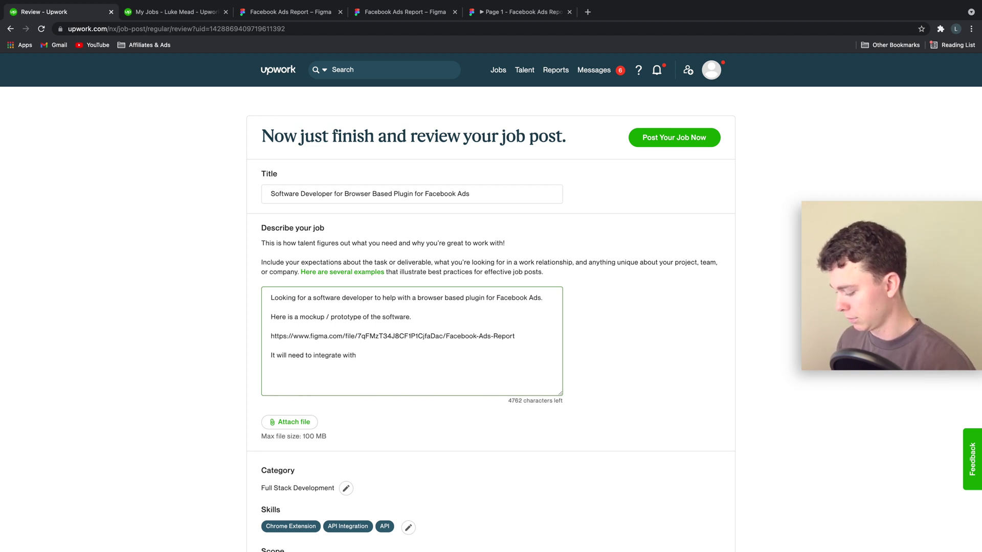
pyautogui.write('Facebook Ads')
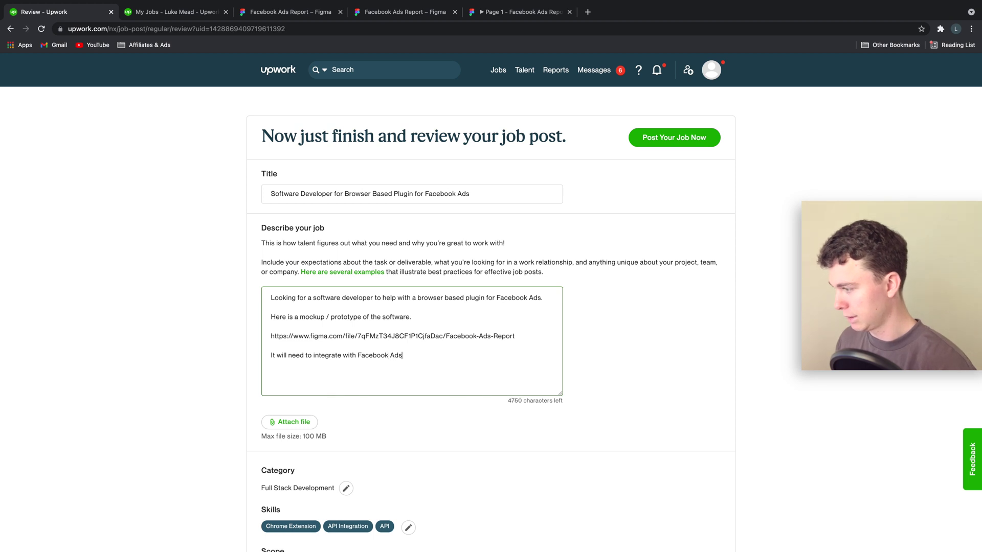
pyautogui.write(' data, in')
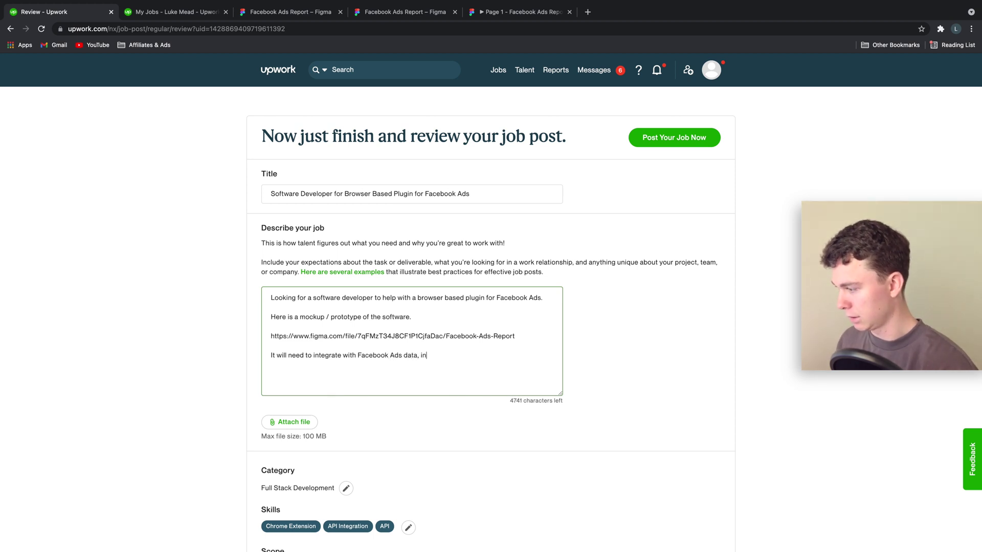
pyautogui.write(' order to ge')
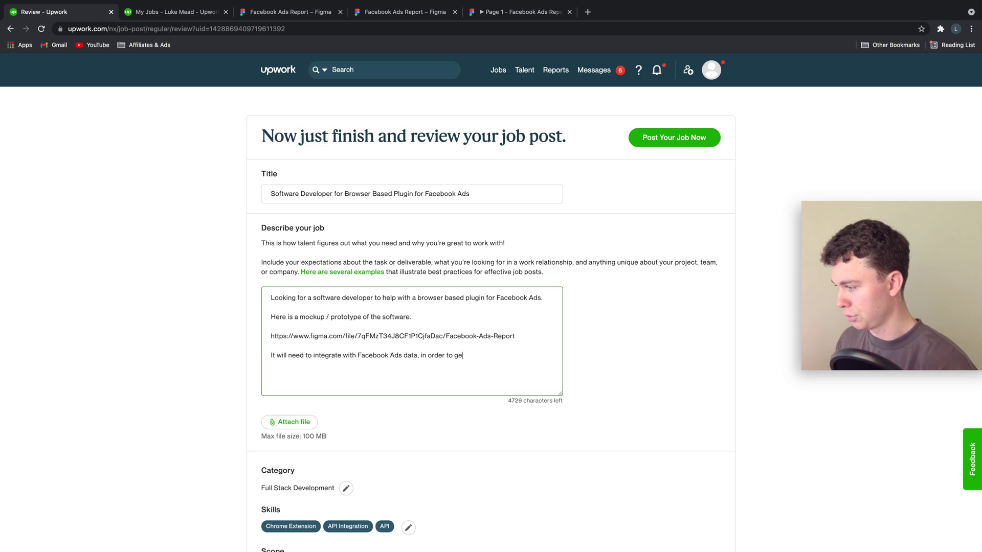
pyautogui.write('nerate a PDF report which the use')
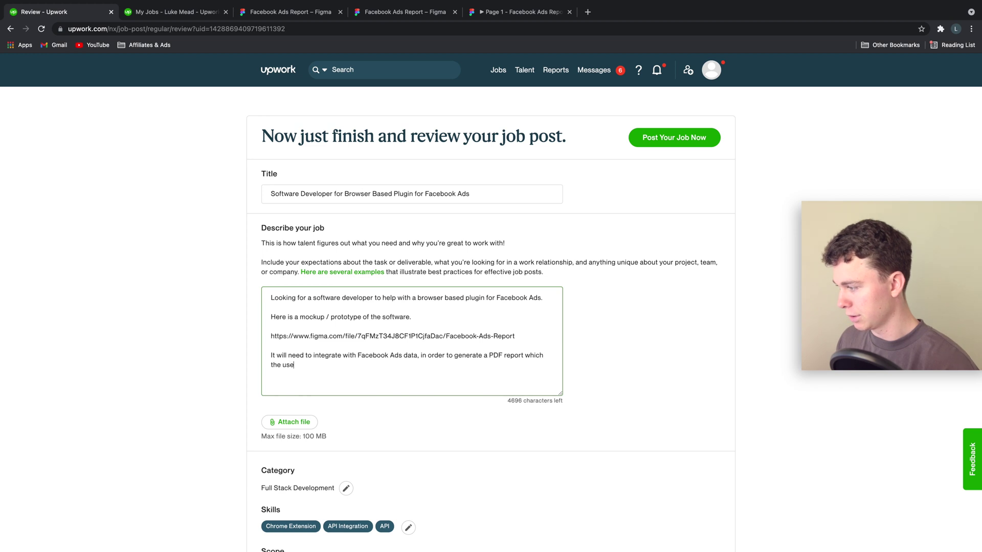
pyautogui.write('ycan ')
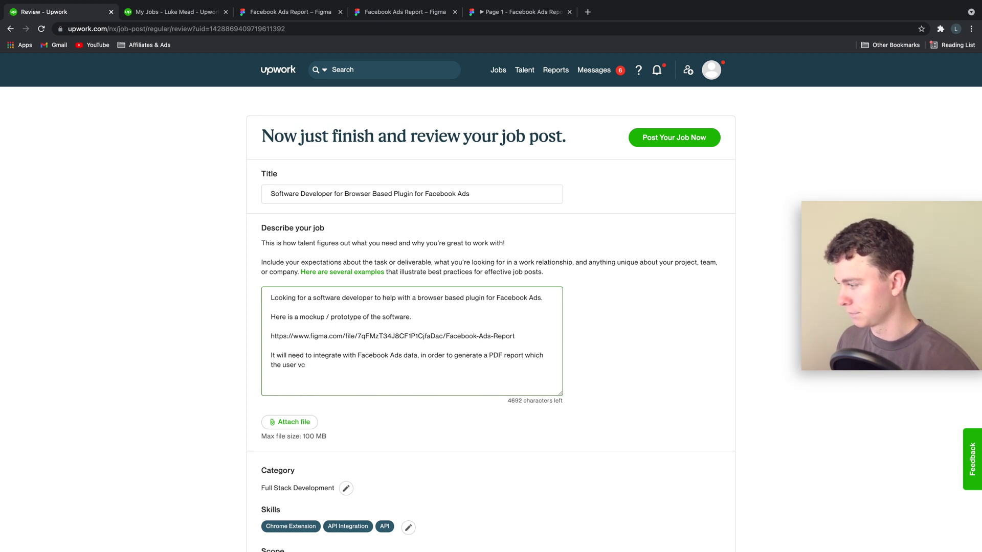
pyautogui.write('can download.')
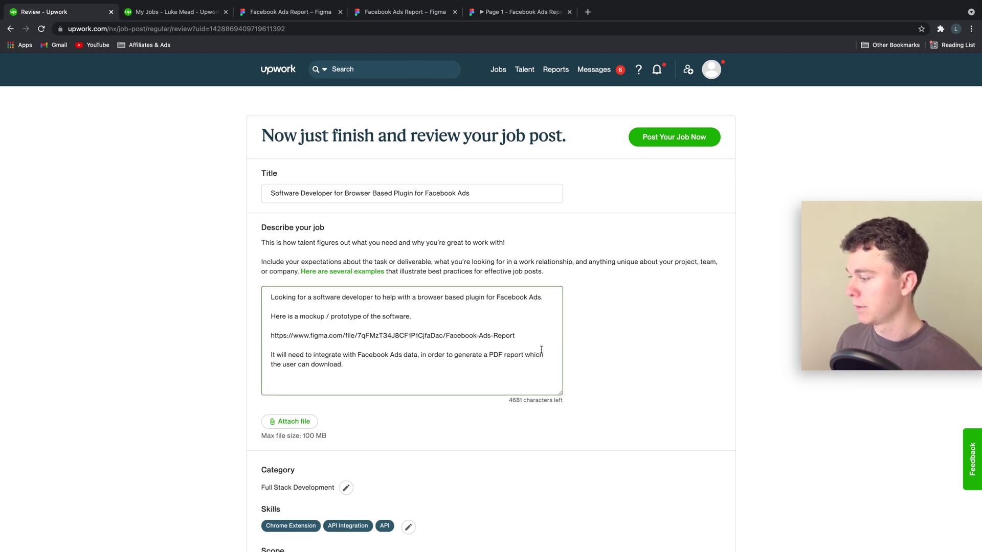
pyautogui.scroll(-5, 508, 350)
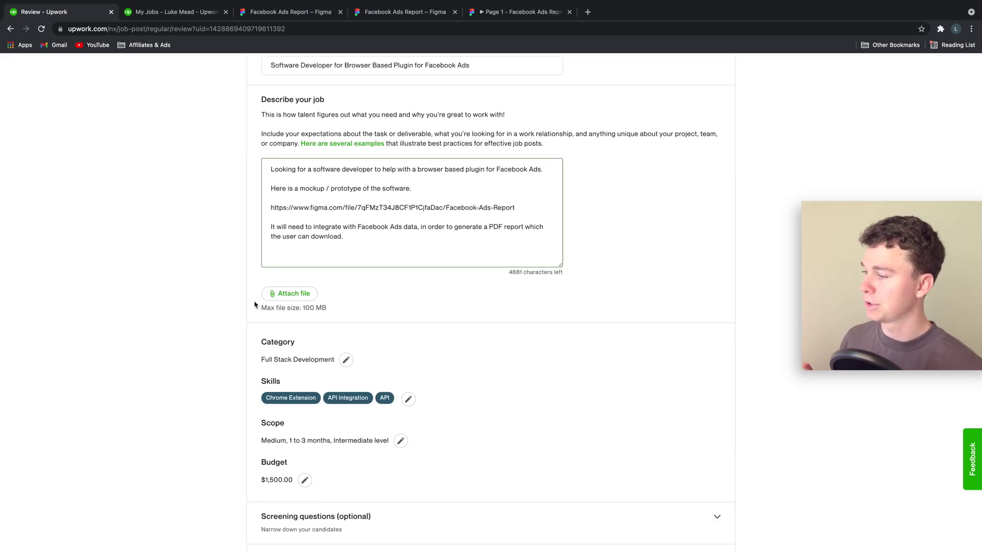
# Require Fluent English and set the time requirement to 'I don't know yet' in advanced preferences.
pyautogui.scroll(-10, 257, 302)
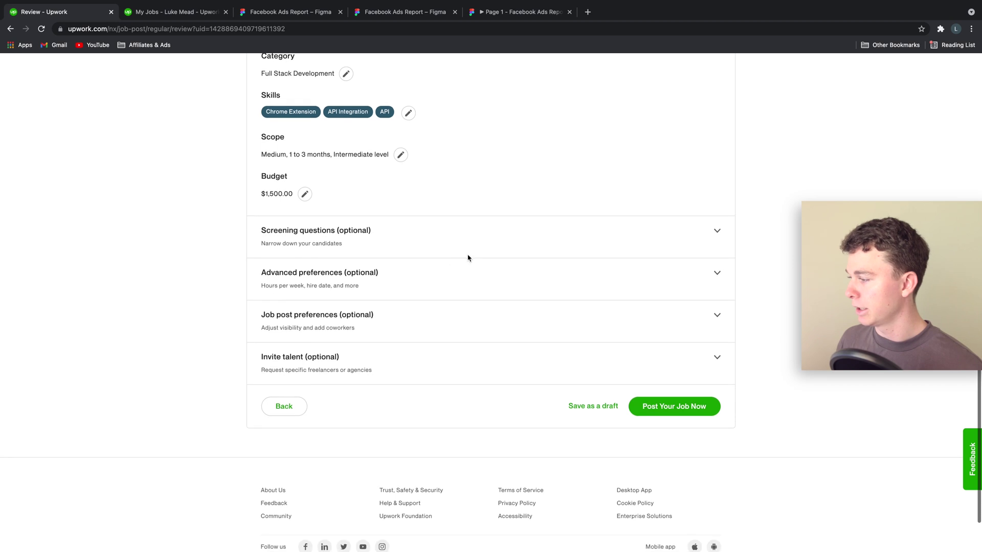
pyautogui.click(548, 230)
pyautogui.scroll(-3, 511, 266)
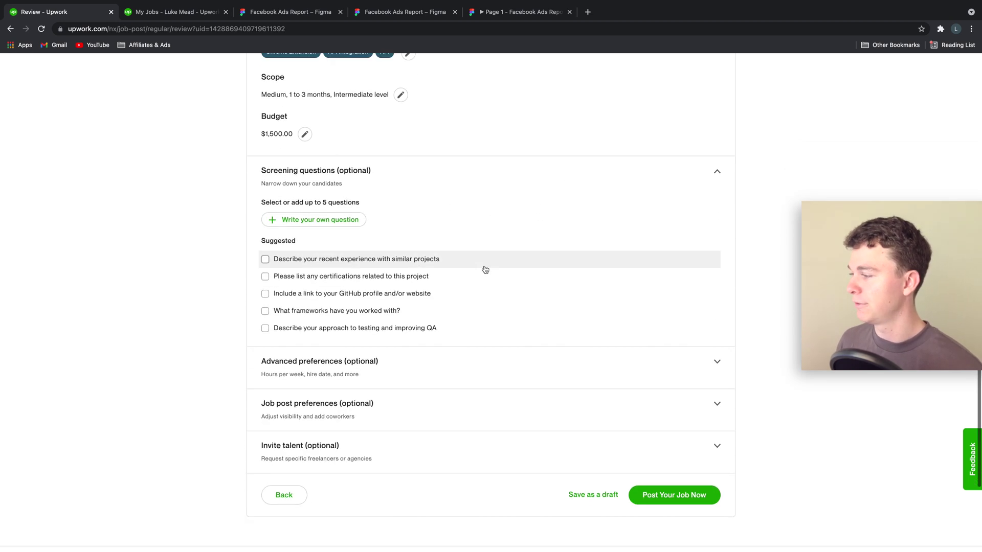
pyautogui.scroll(-3, 485, 269)
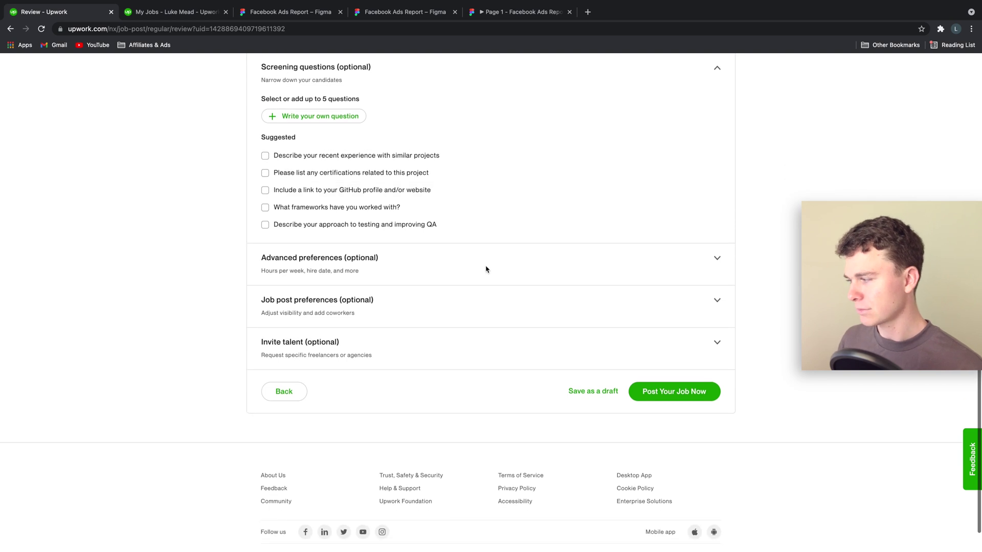
pyautogui.click(524, 264)
pyautogui.scroll(-1, 525, 264)
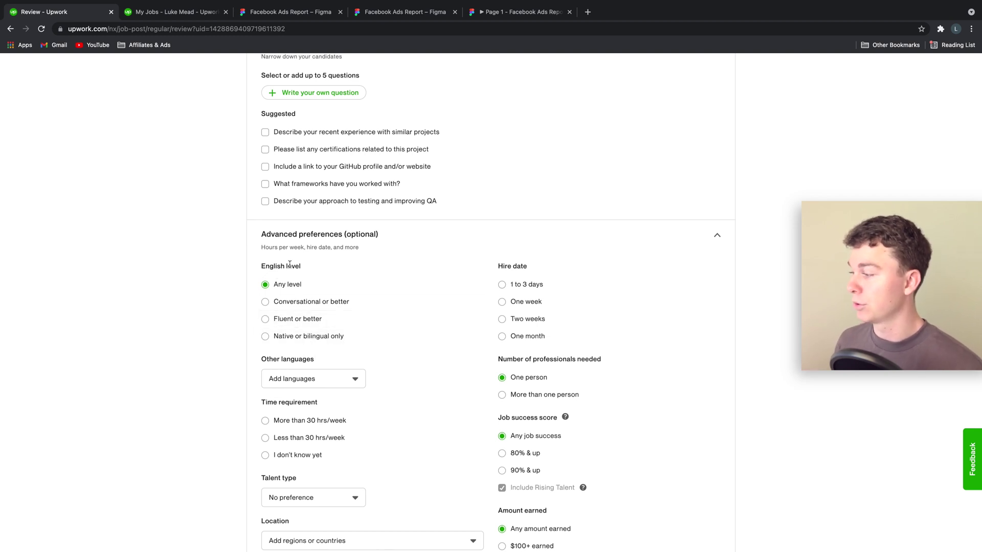
pyautogui.click(290, 318)
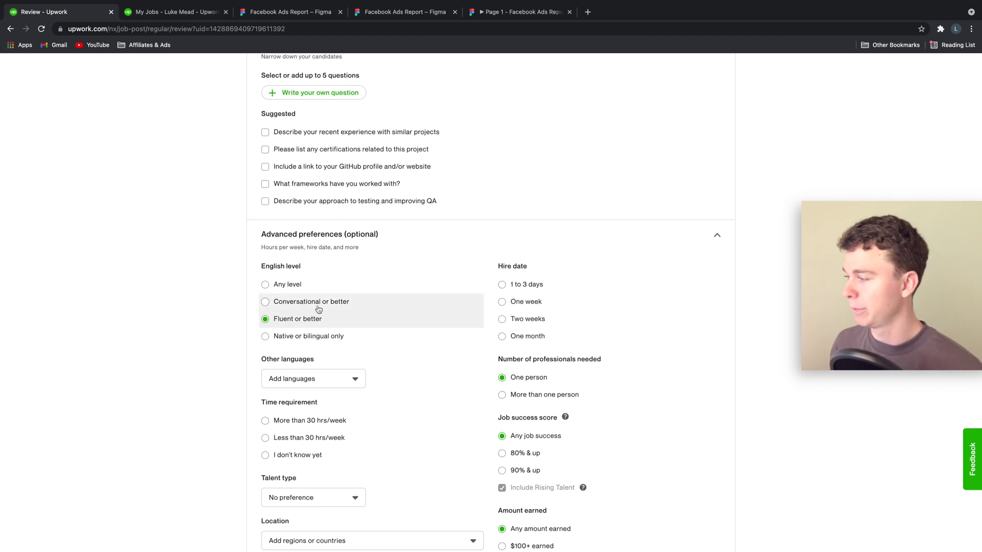
pyautogui.scroll(-1, 320, 289)
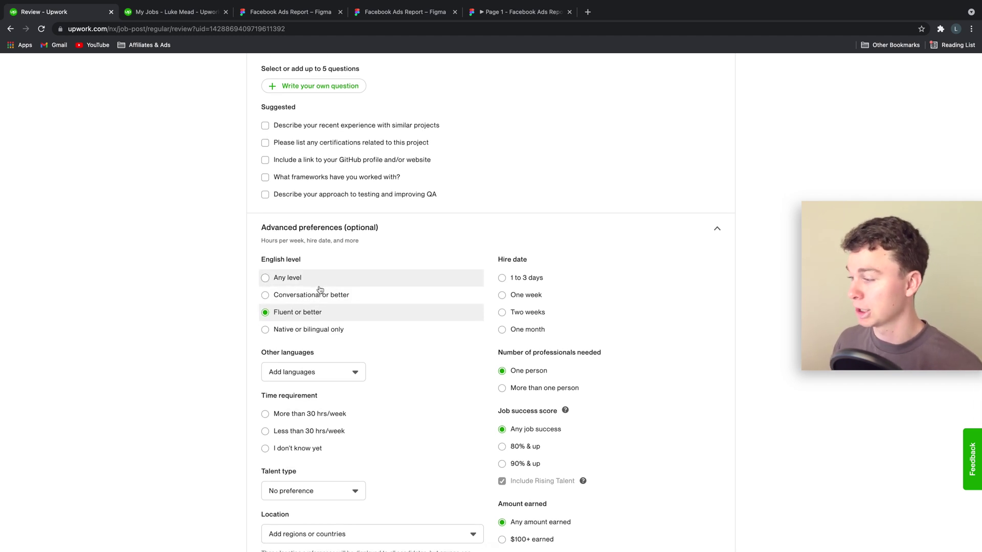
pyautogui.scroll(-5, 320, 289)
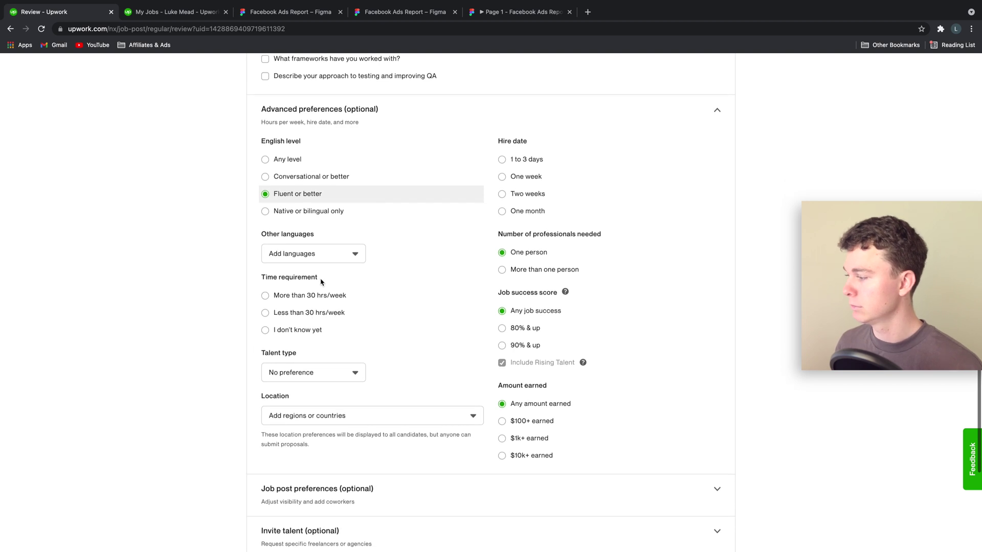
pyautogui.click(302, 330)
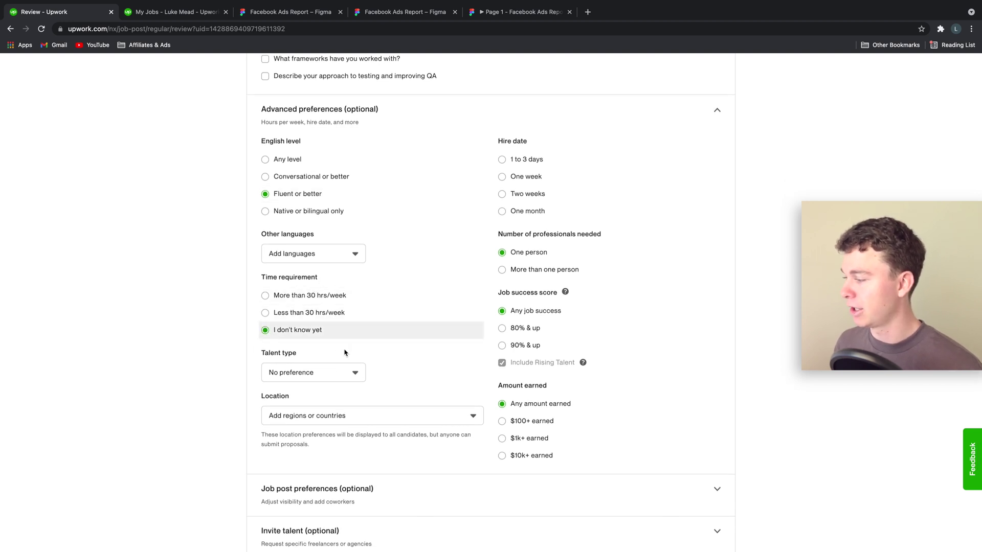
# Review the job visibility and freelancer-invite options, then post the job.
pyautogui.scroll(-1, 445, 305)
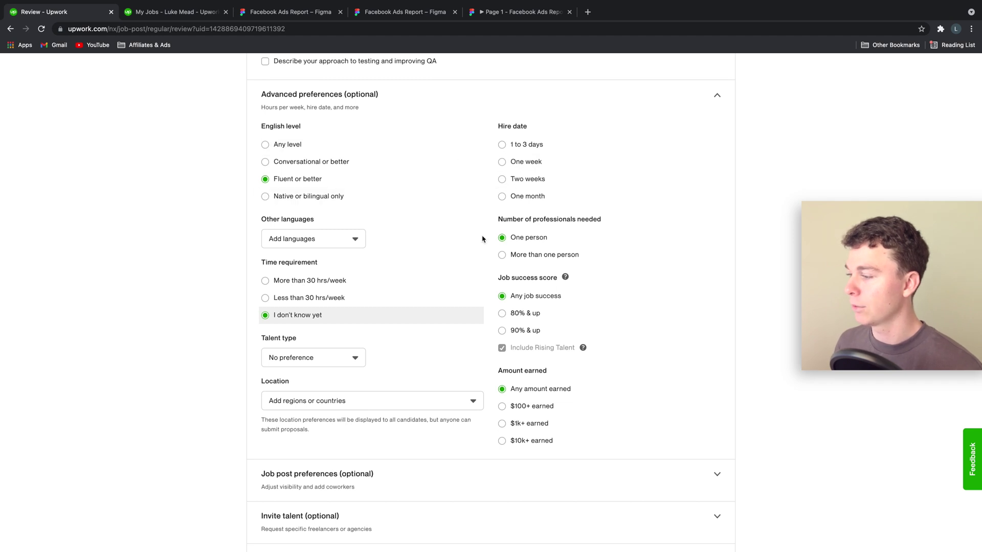
pyautogui.scroll(-3, 451, 390)
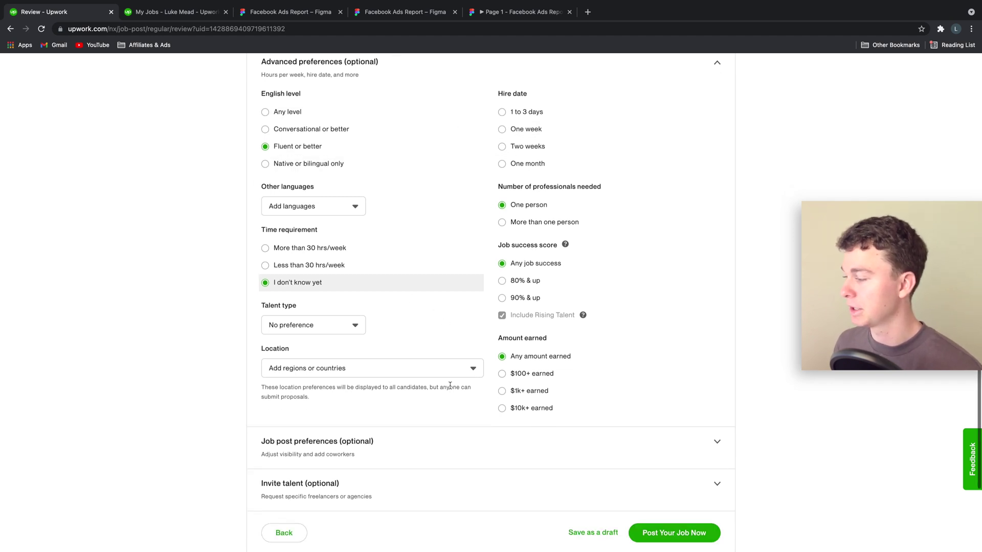
pyautogui.scroll(-2, 450, 389)
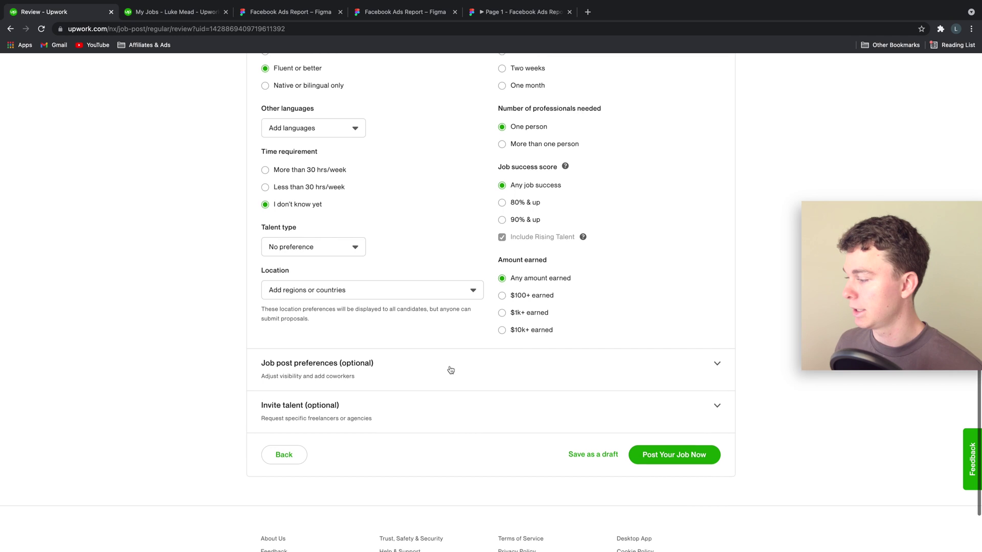
pyautogui.click(451, 370)
pyautogui.scroll(-7, 451, 369)
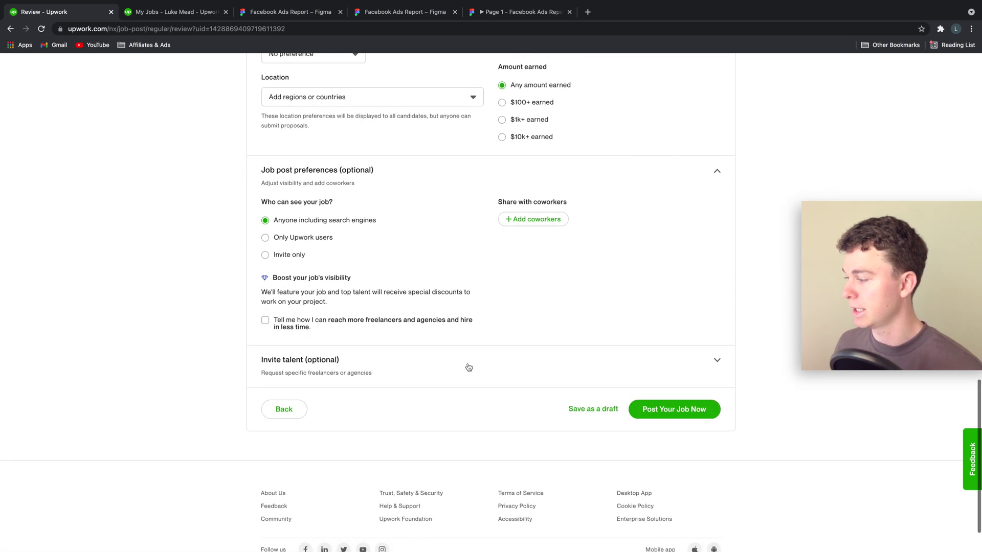
pyautogui.click(518, 365)
pyautogui.scroll(-3, 511, 366)
pyautogui.scroll(10, 550, 358)
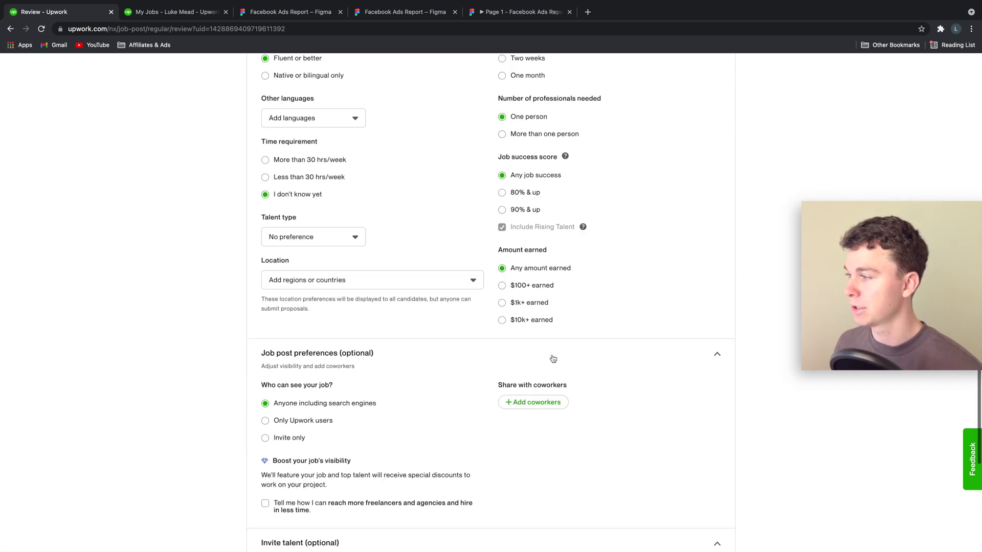
pyautogui.scroll(20, 552, 358)
pyautogui.scroll(-20, 706, 362)
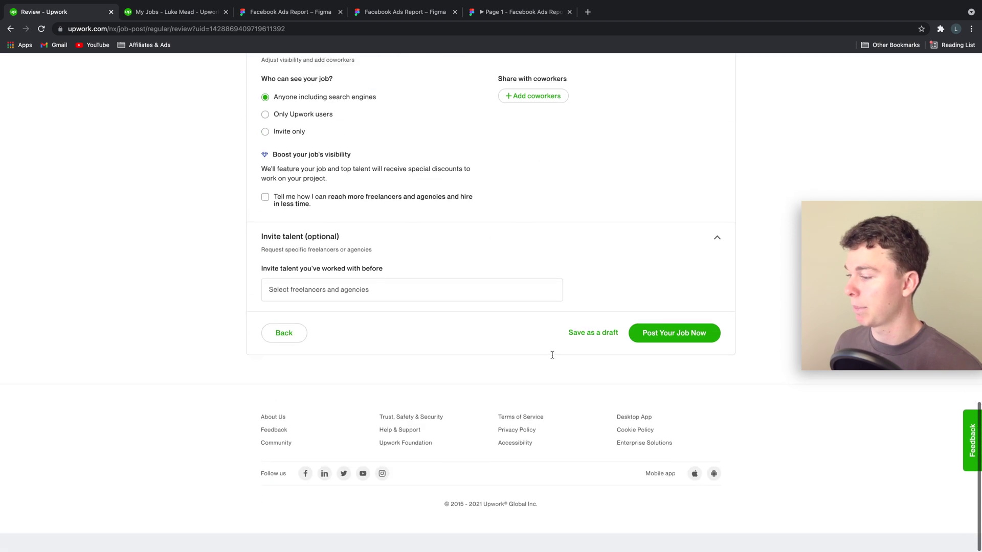
pyautogui.click(707, 363)
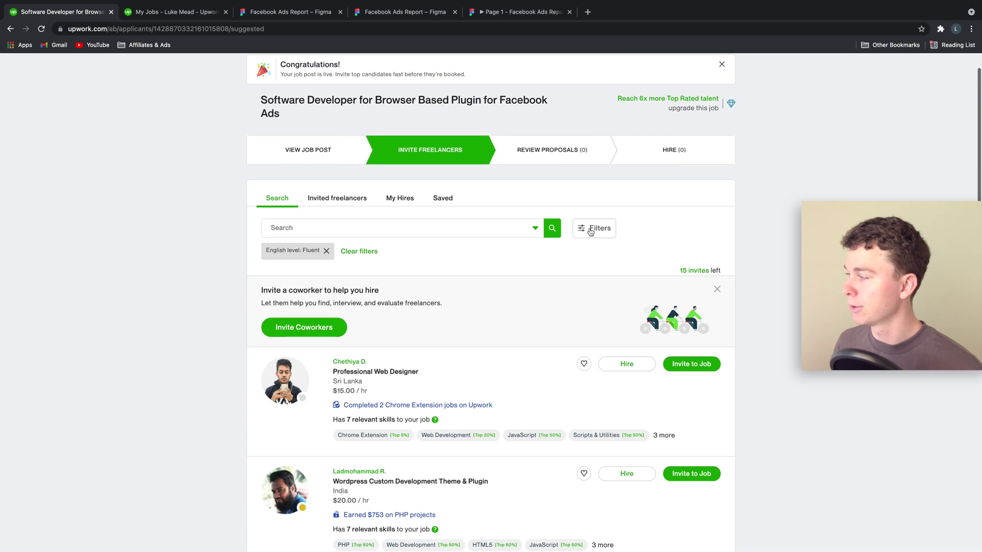
# Close the talent specialist chat popup and the chat panel covering the freelancer list.
pyautogui.scroll(-3, 548, 229)
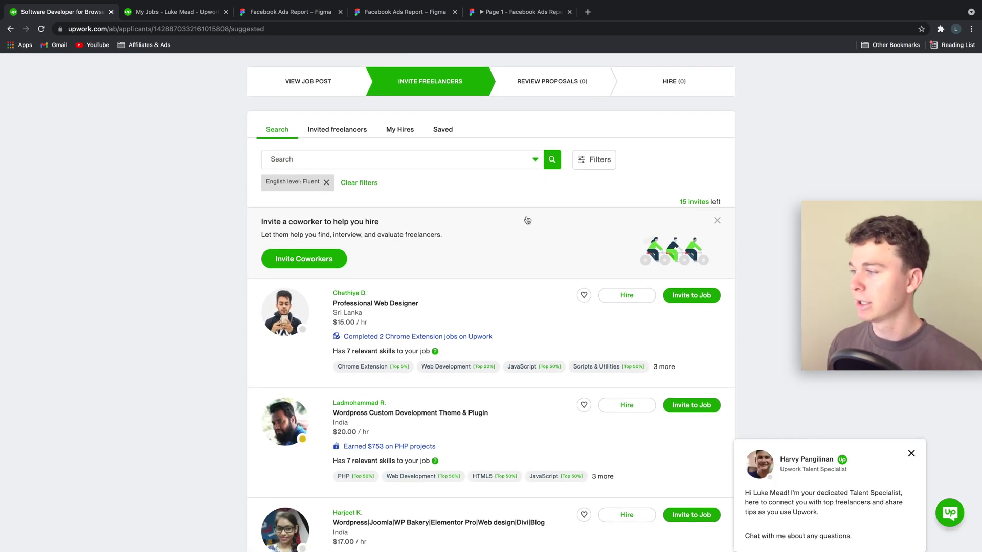
pyautogui.scroll(-1, 519, 217)
pyautogui.scroll(-1, 519, 218)
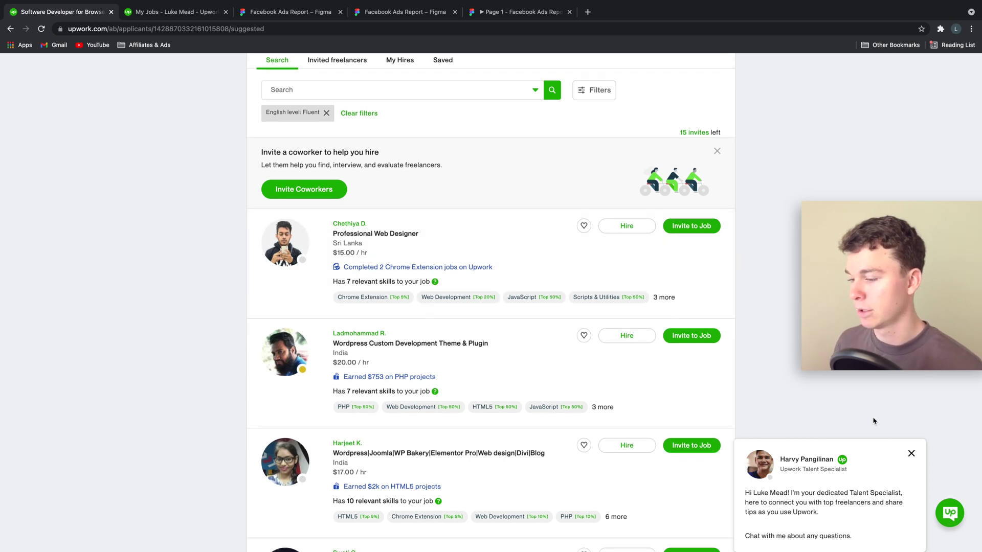
pyautogui.click(912, 453)
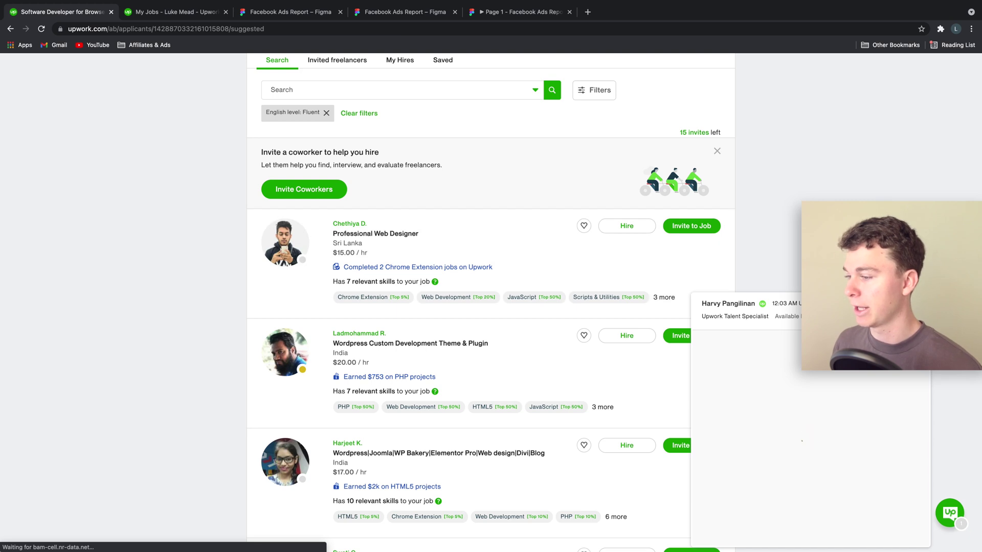
pyautogui.click(761, 288)
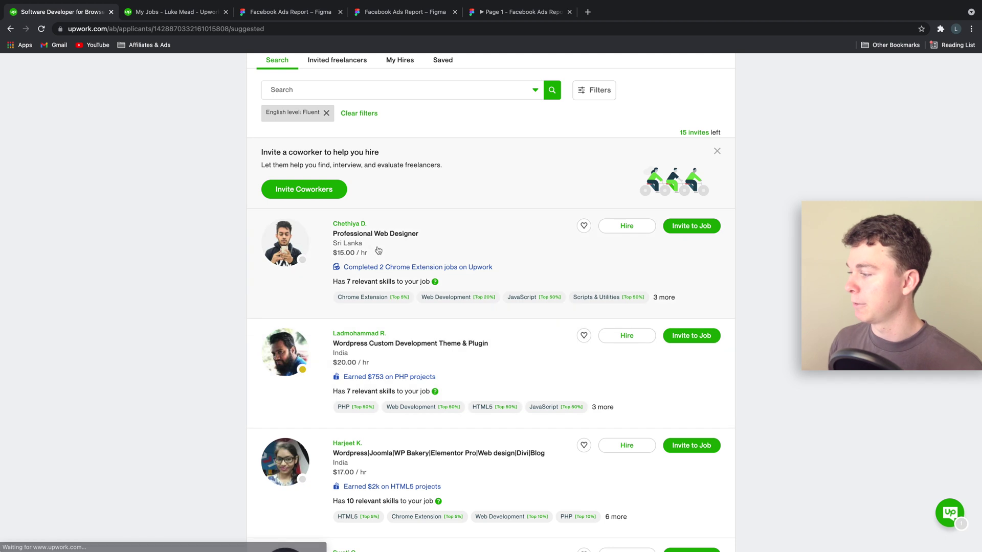
# Browse the Fluent-English suggested freelancers and return to the top of the list.
pyautogui.scroll(-4, 481, 357)
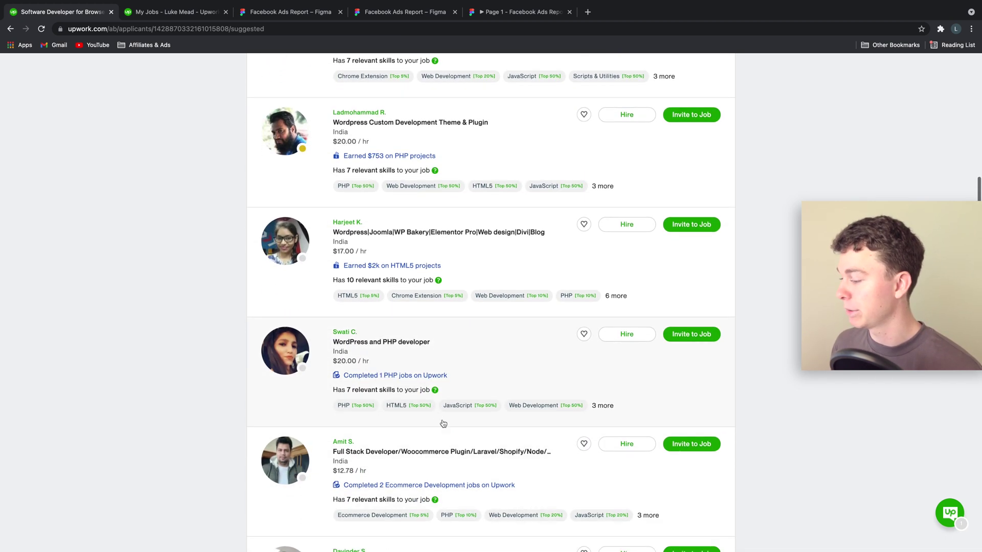
pyautogui.scroll(-6, 450, 388)
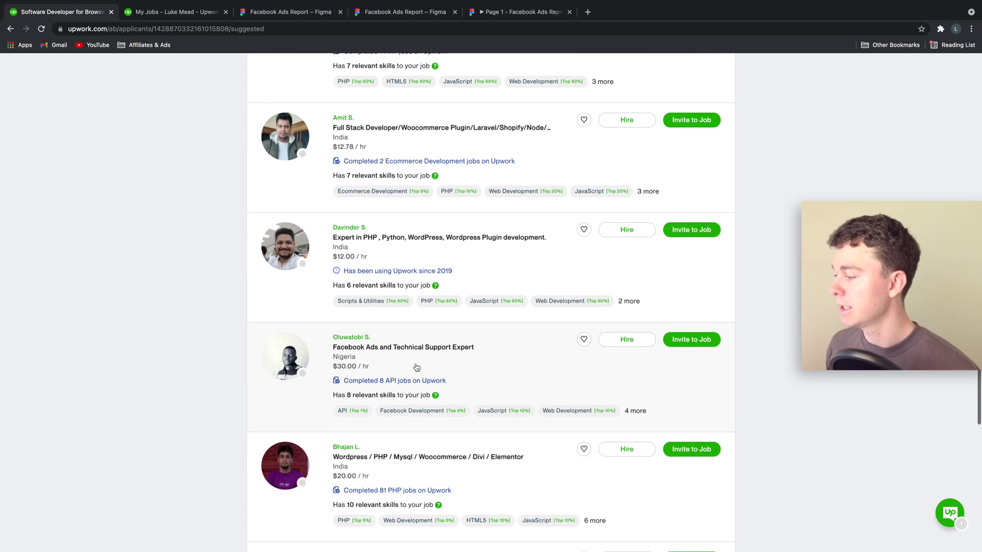
pyautogui.scroll(1, 443, 337)
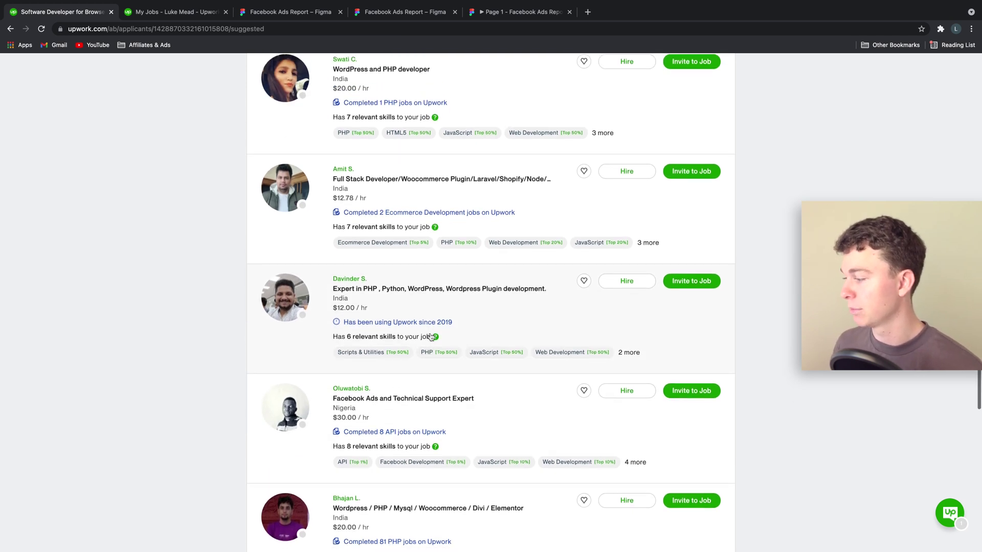
pyautogui.scroll(-1, 431, 337)
pyautogui.scroll(-4, 408, 376)
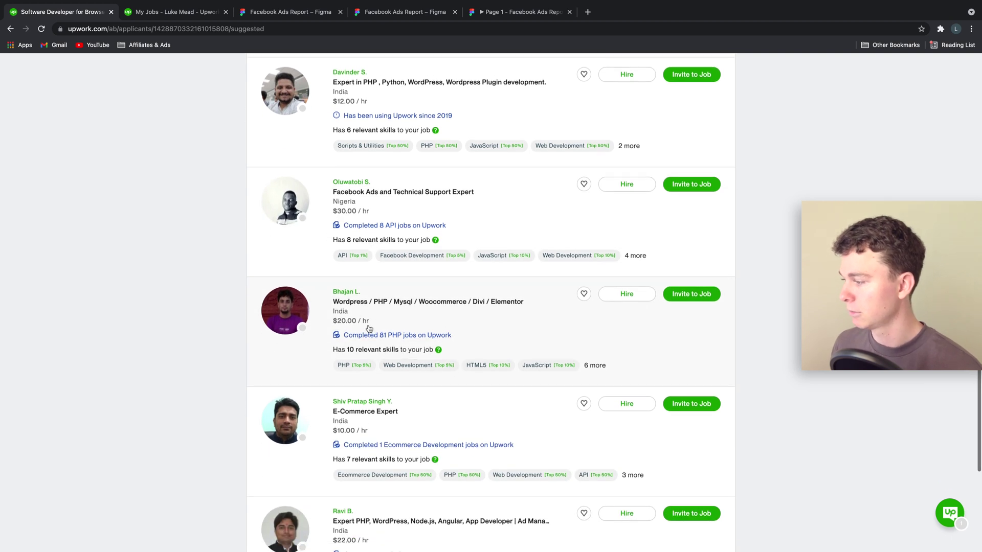
pyautogui.scroll(-2, 434, 358)
pyautogui.scroll(-3, 412, 366)
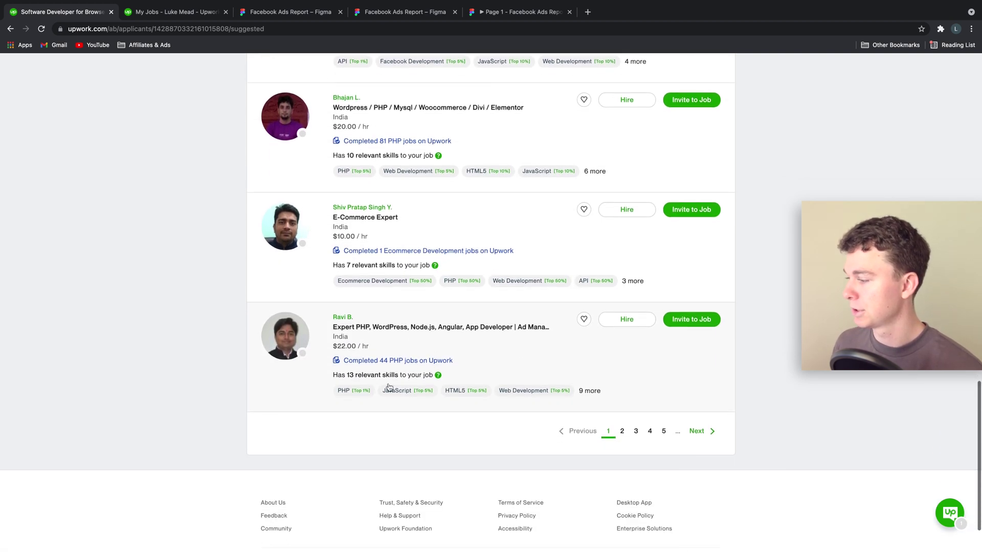
pyautogui.scroll(14, 518, 306)
pyautogui.scroll(10, 512, 307)
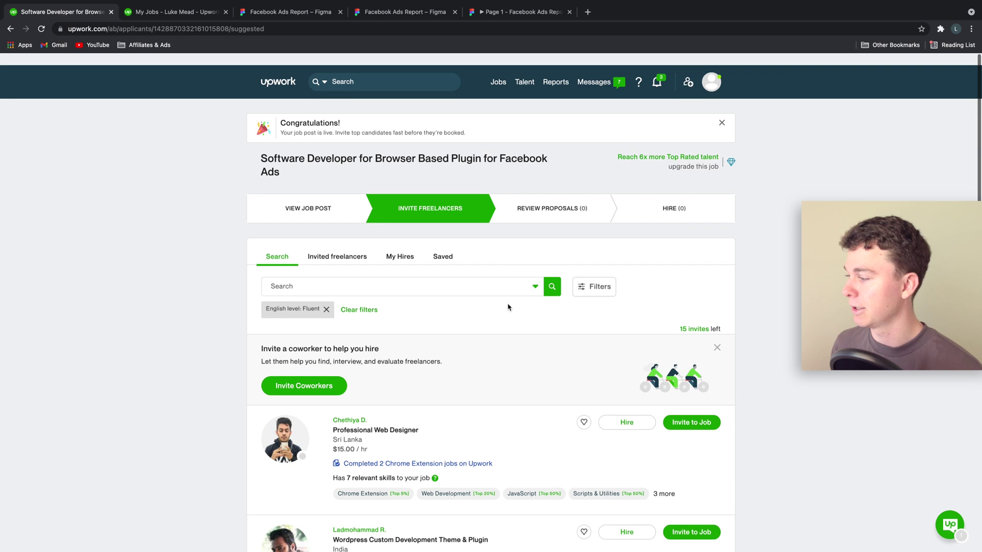
# Search freelancers for 'Chrome' and invite the Professional Web Designer to the job.
pyautogui.click(437, 275)
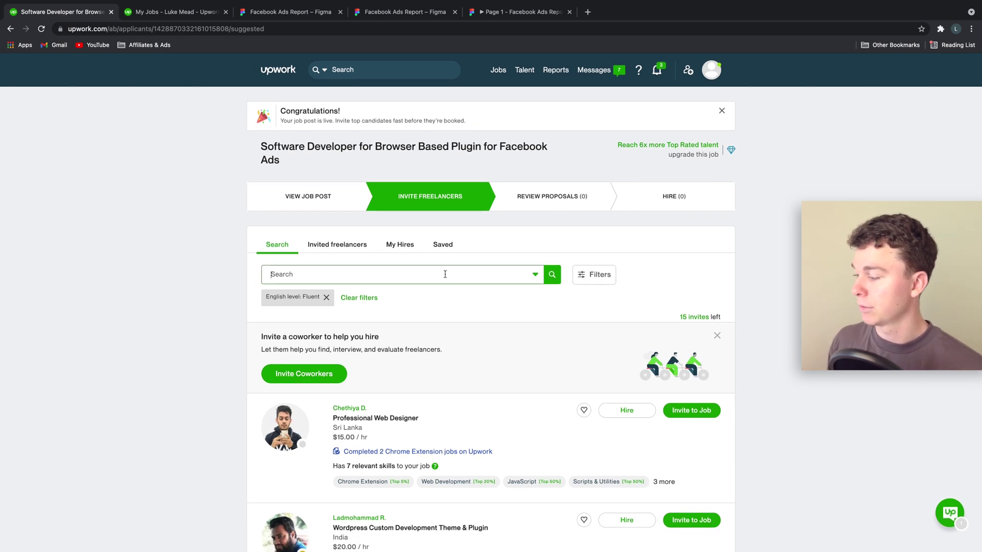
pyautogui.write('C')
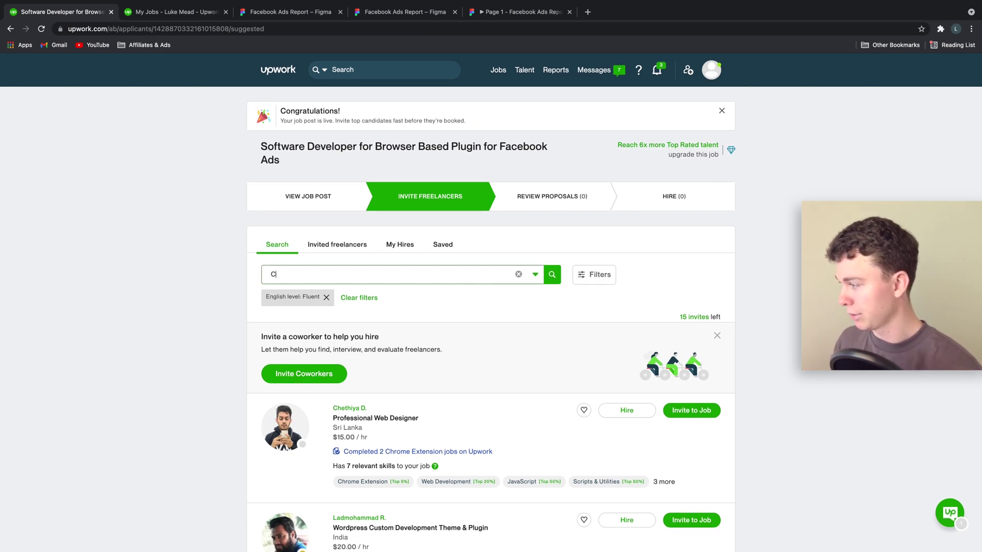
pyautogui.write('hrome')
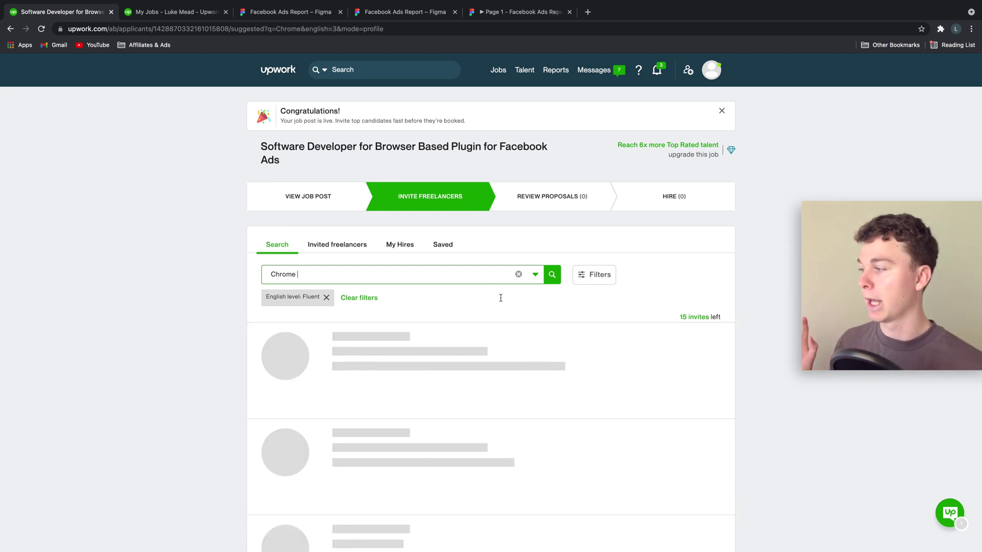
pyautogui.scroll(-3, 506, 303)
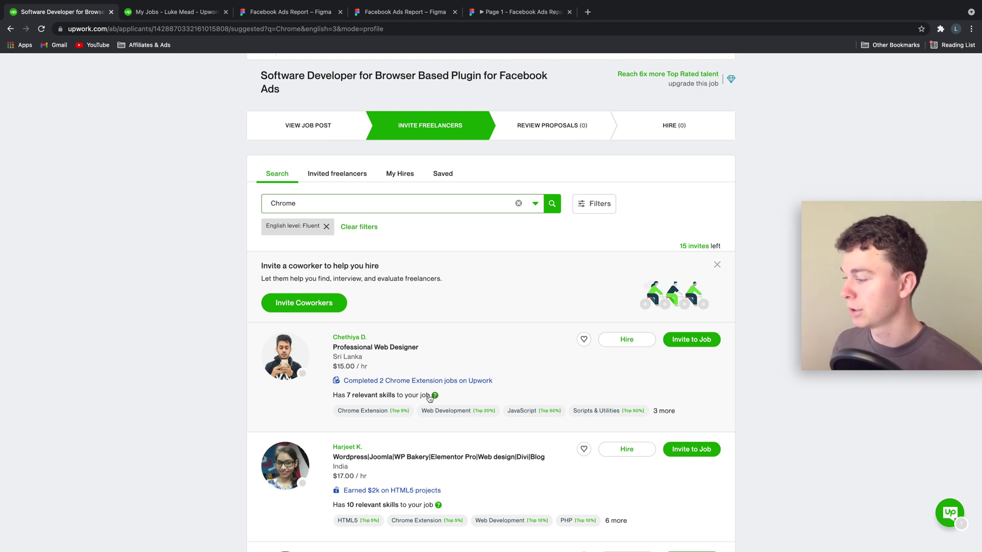
pyautogui.click(681, 345)
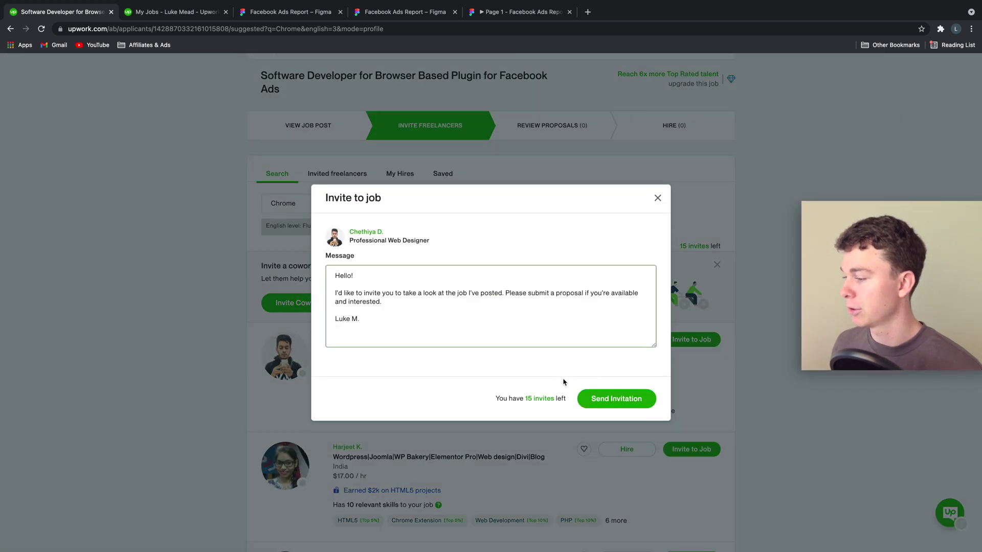
pyautogui.click(616, 399)
# Invite the full stack Python Django developer from the results as well, leaving 13 invites.
pyautogui.scroll(-1, 588, 389)
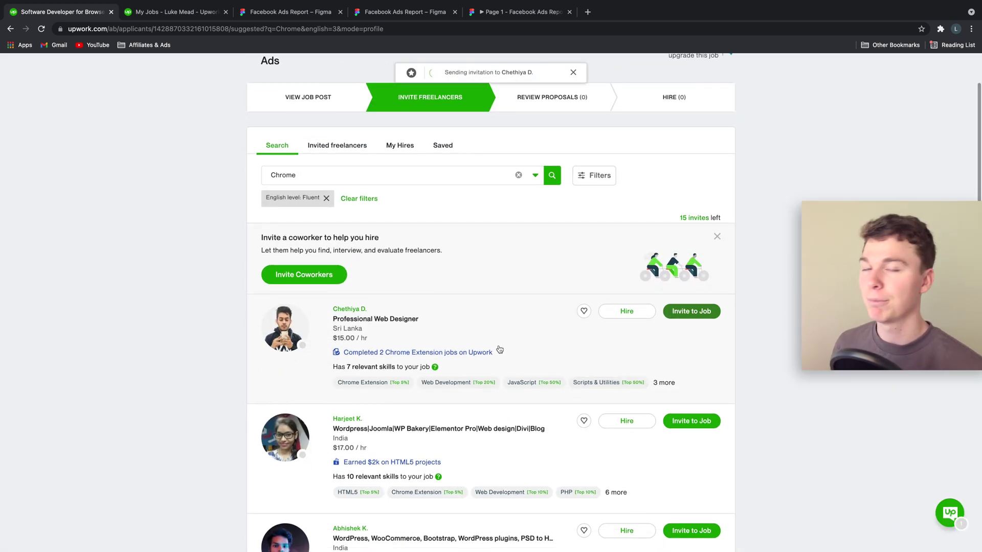
pyautogui.scroll(-4, 521, 342)
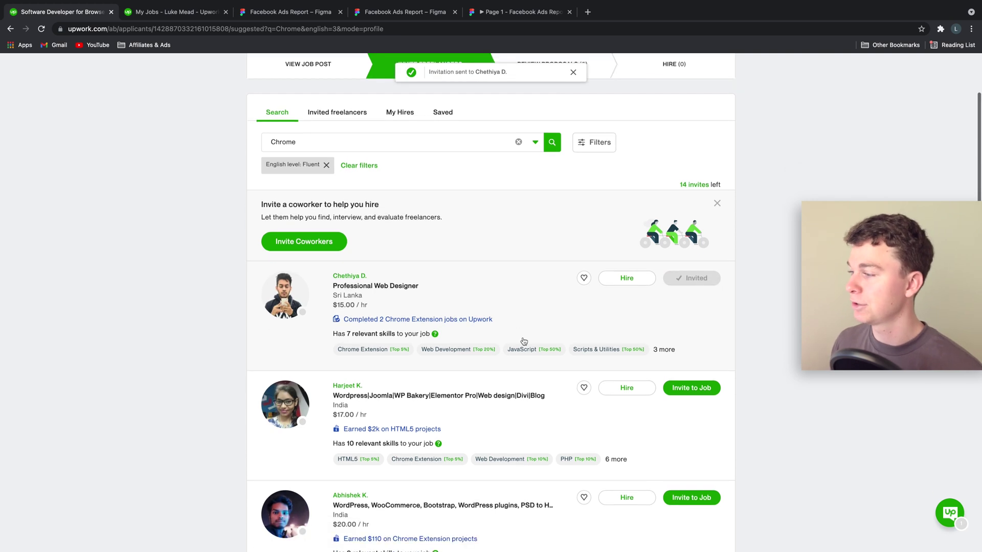
pyautogui.scroll(-5, 523, 340)
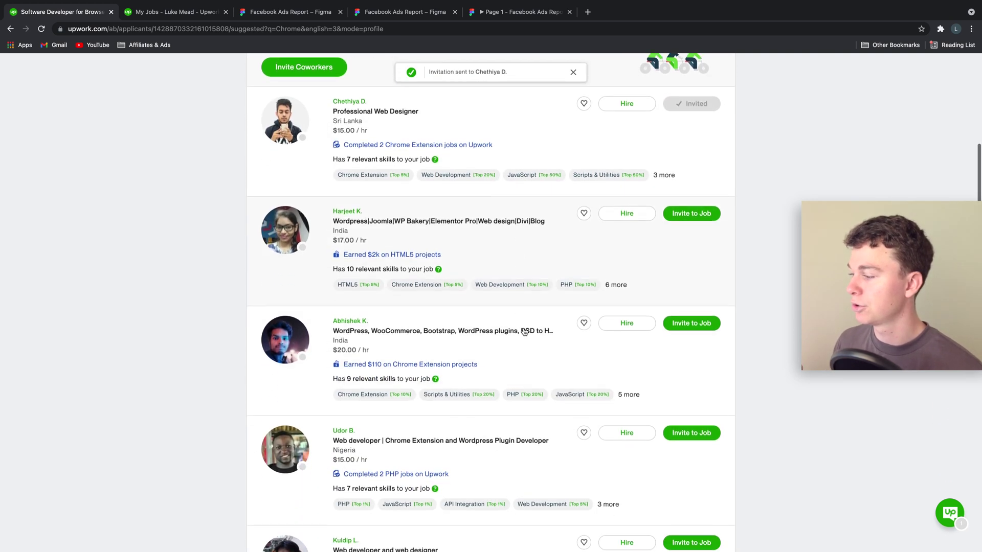
pyautogui.scroll(-1, 524, 331)
pyautogui.scroll(-2, 524, 331)
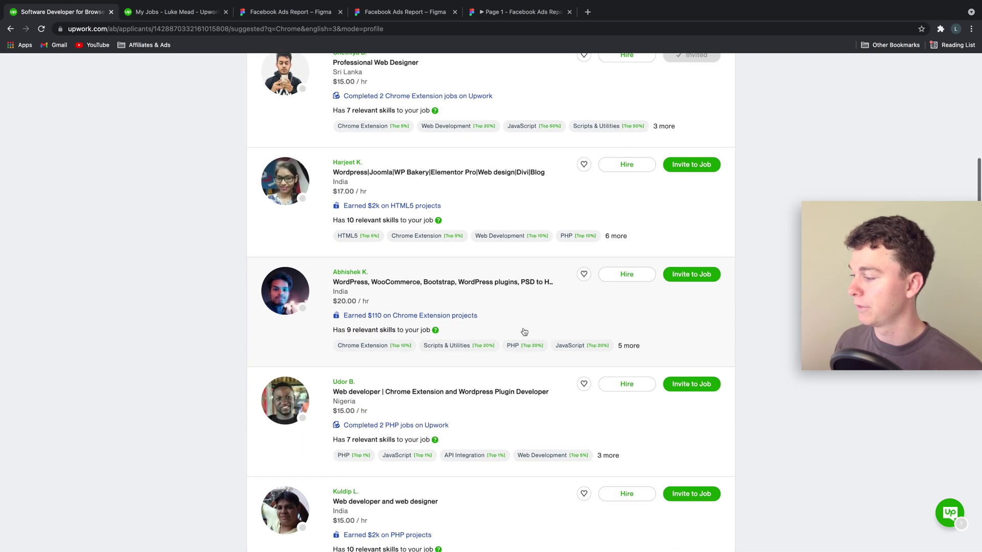
pyautogui.scroll(-5, 524, 331)
pyautogui.scroll(4, 524, 331)
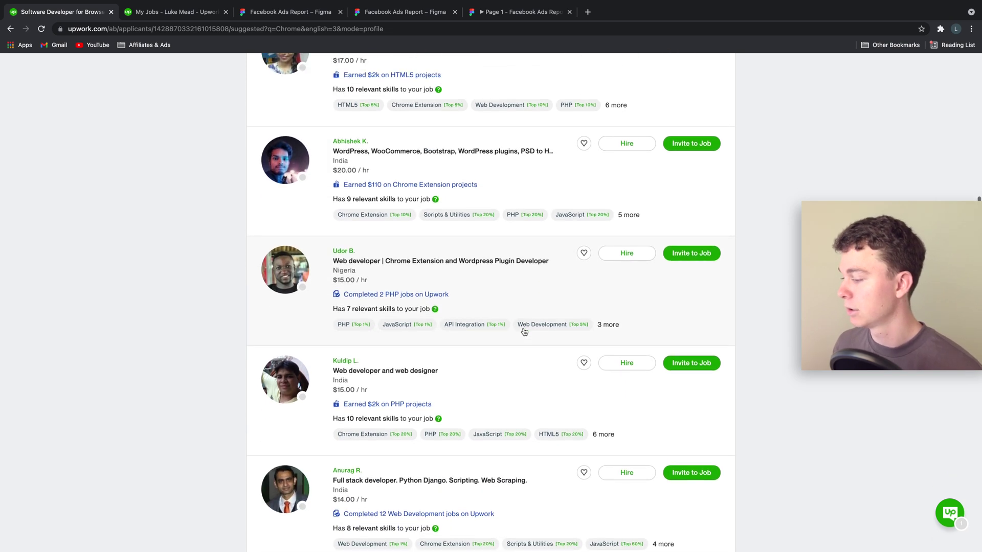
pyautogui.scroll(2, 524, 331)
pyautogui.scroll(-10, 524, 331)
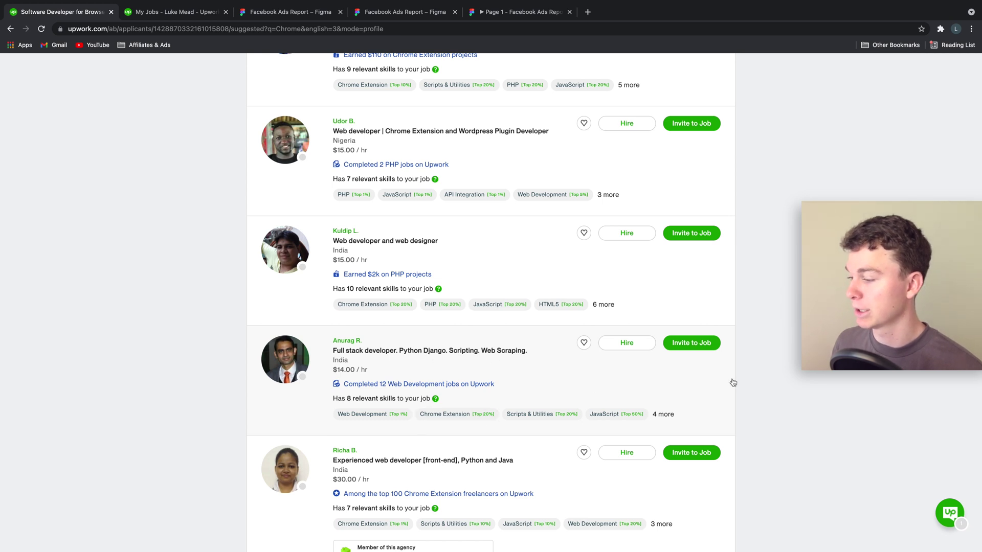
pyautogui.click(695, 344)
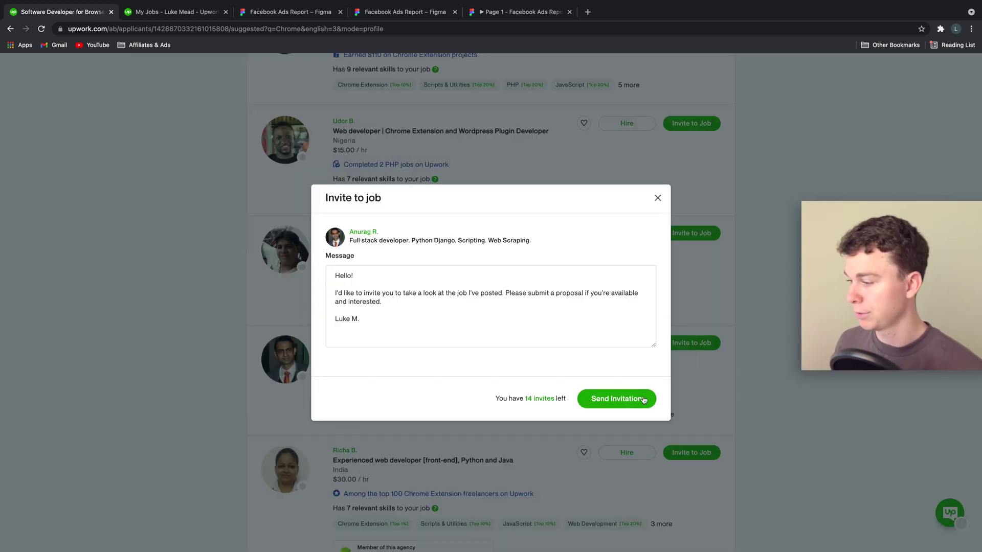
pyautogui.click(629, 398)
pyautogui.scroll(-3, 602, 387)
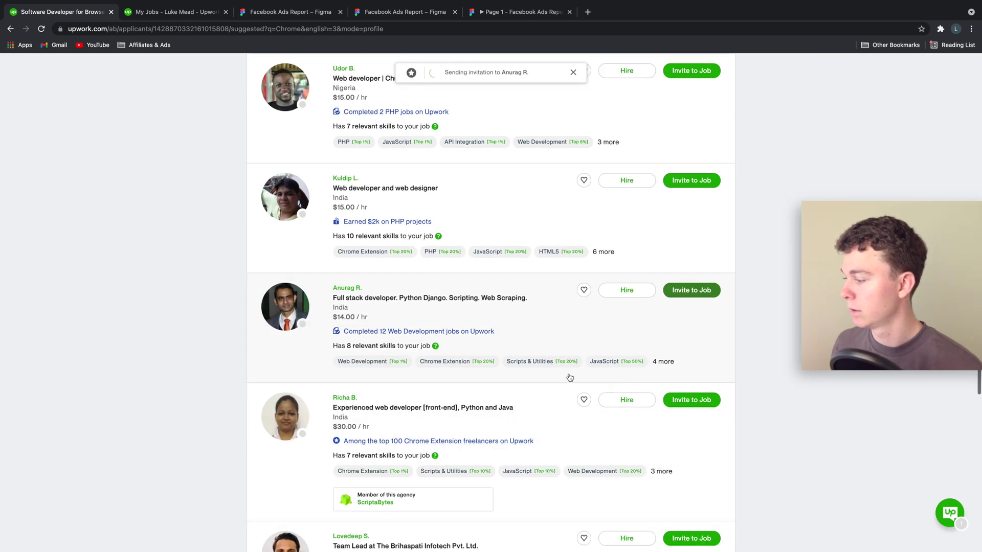
pyautogui.scroll(-10, 554, 381)
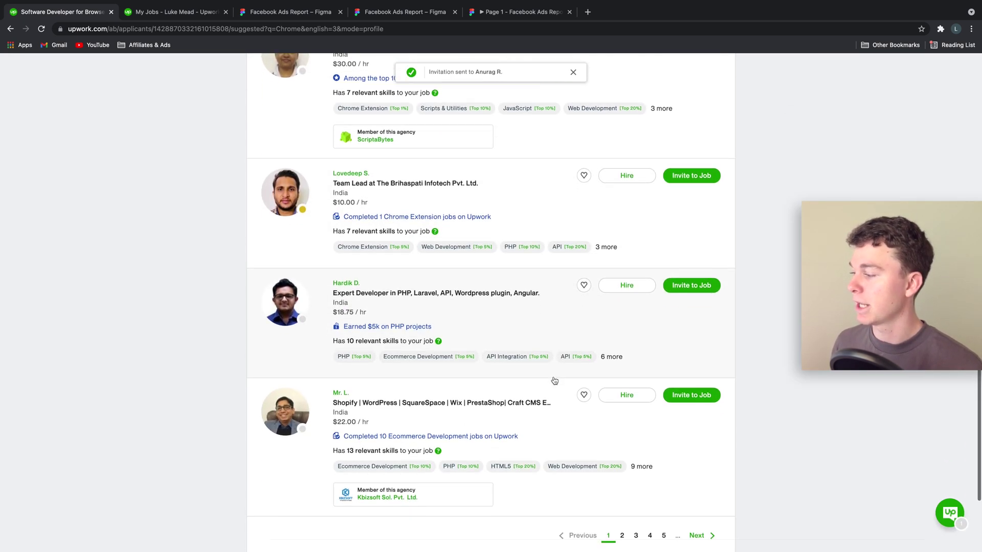
pyautogui.scroll(20, 554, 381)
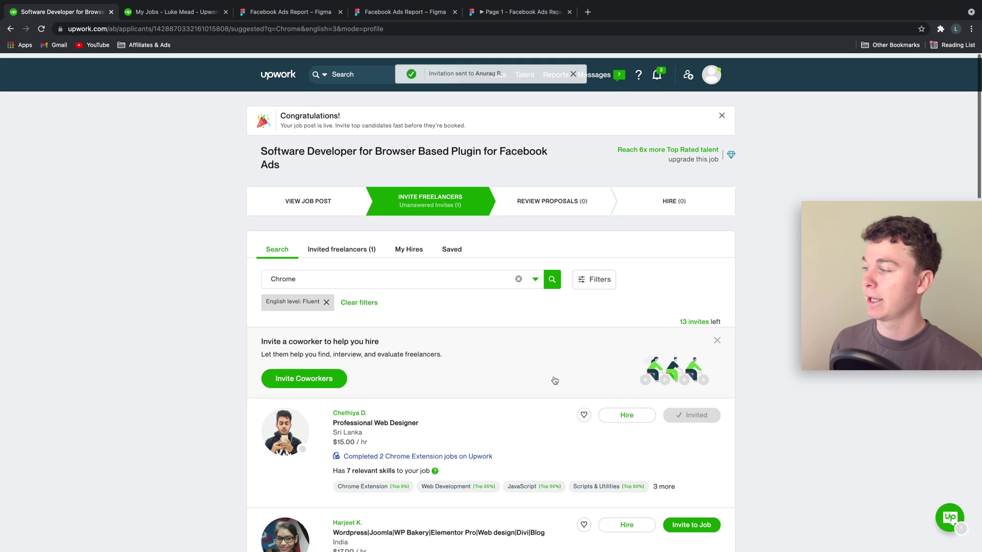